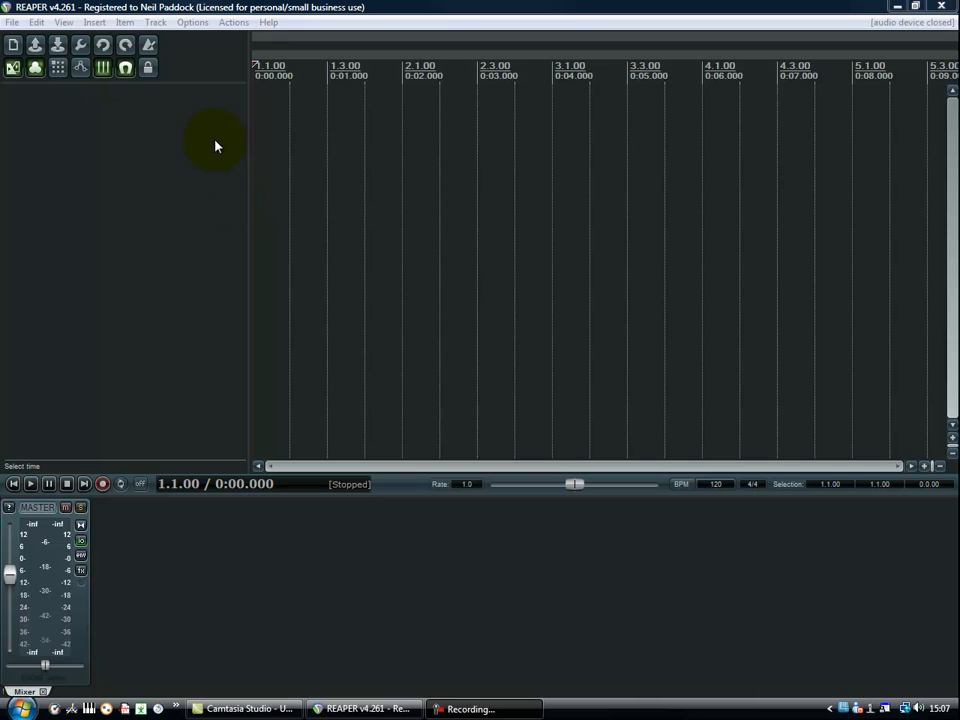
# Insert the VSTi SampleTank 2.x (32 out) on a new track and add the offered tracks for its 16 stereo outputs.
pyautogui.click(156, 22)
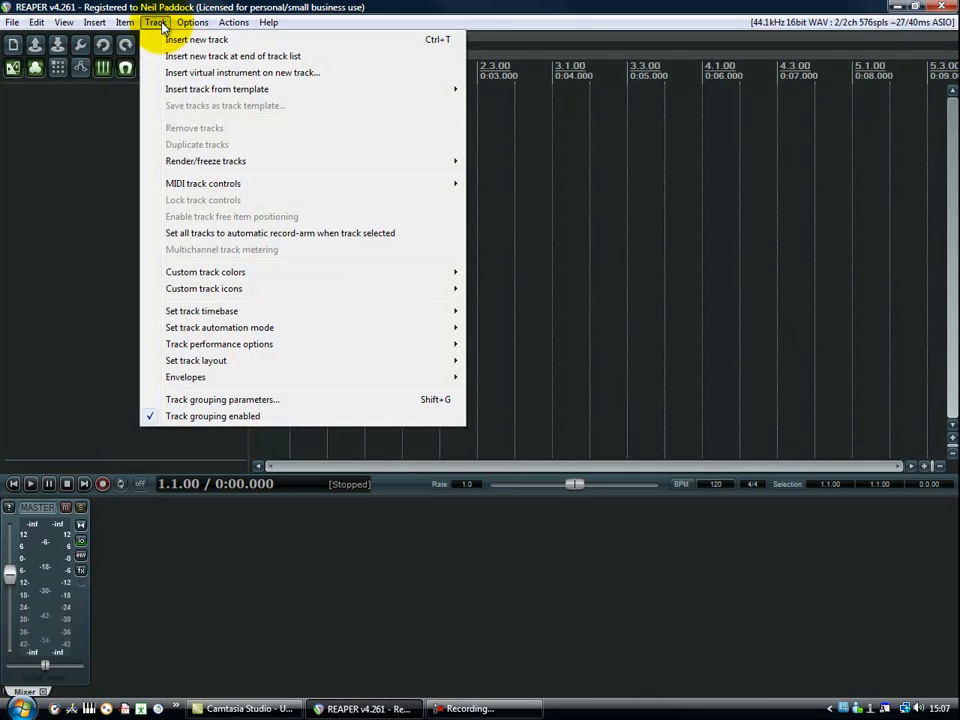
pyautogui.click(176, 76)
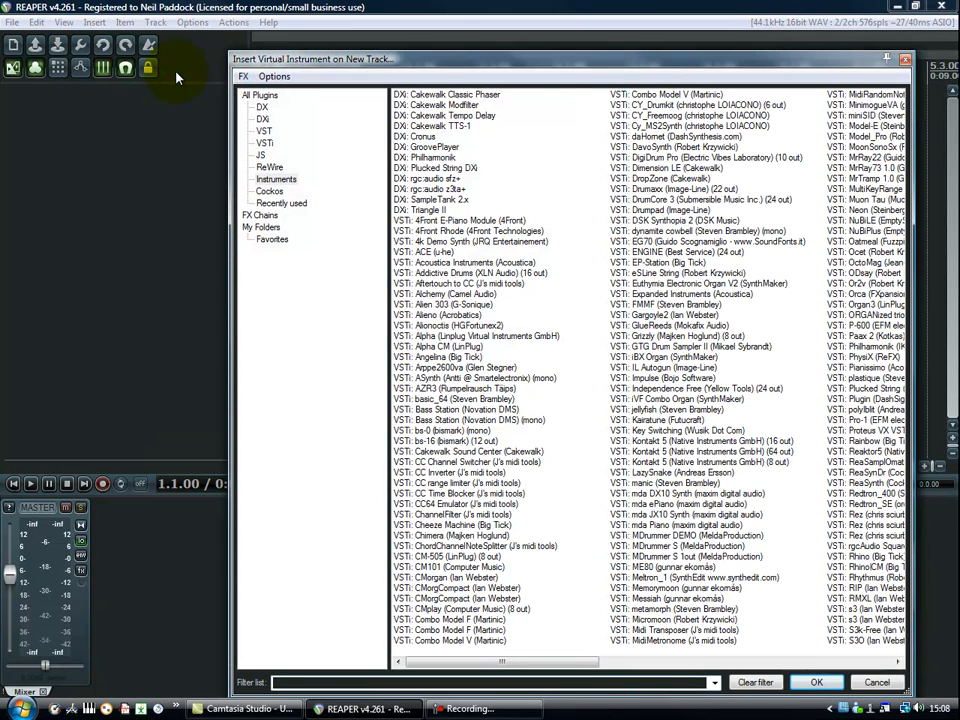
pyautogui.click(289, 681)
pyautogui.write('sampl')
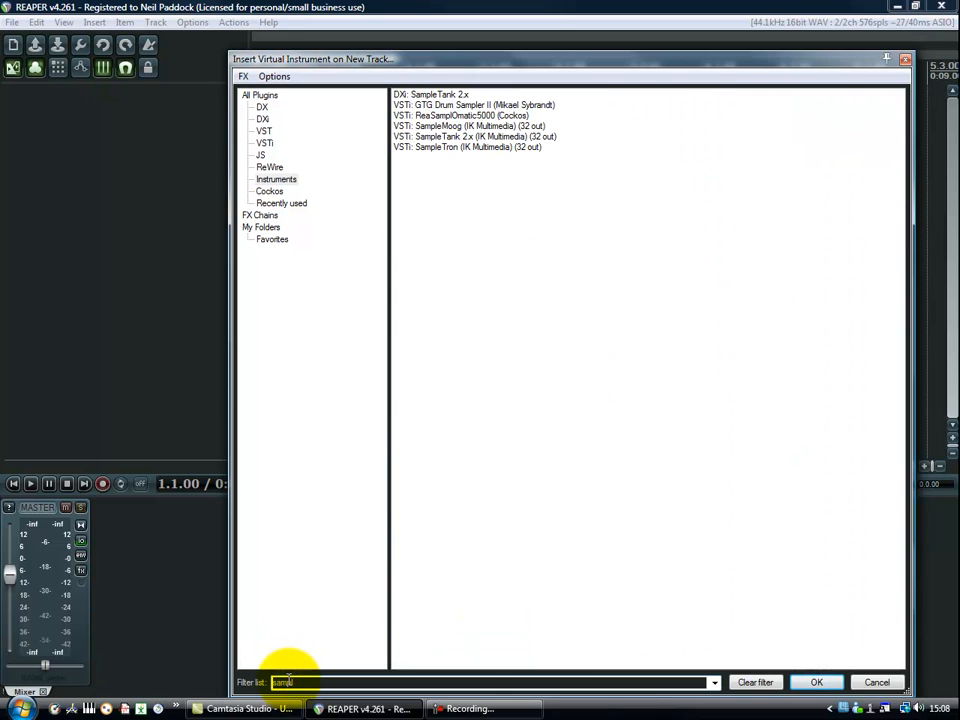
pyautogui.click(452, 137)
pyautogui.click(816, 684)
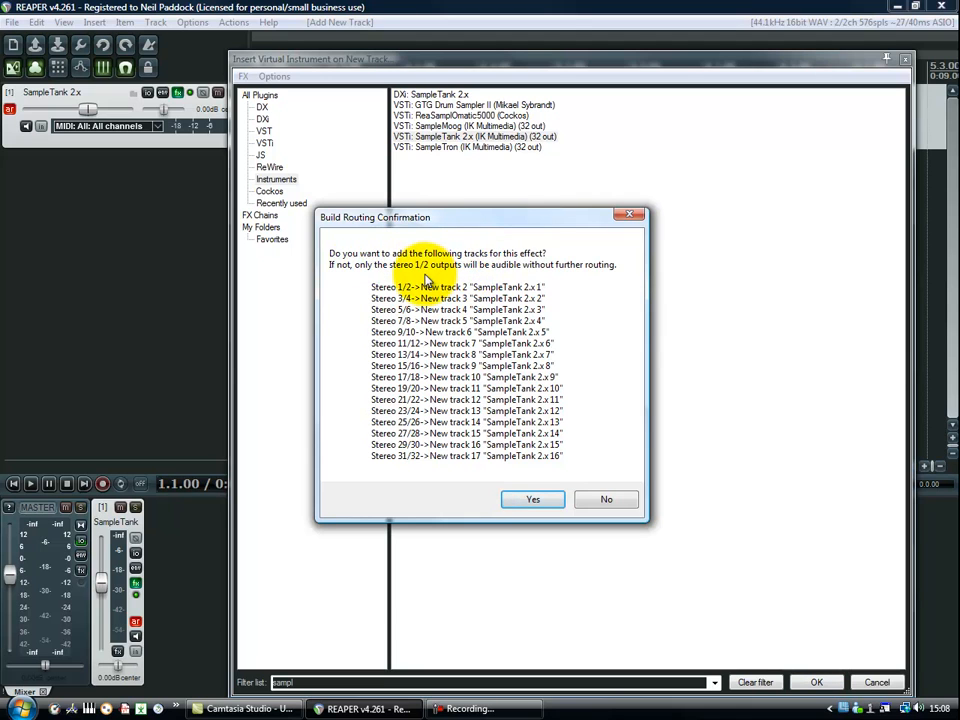
pyautogui.click(533, 500)
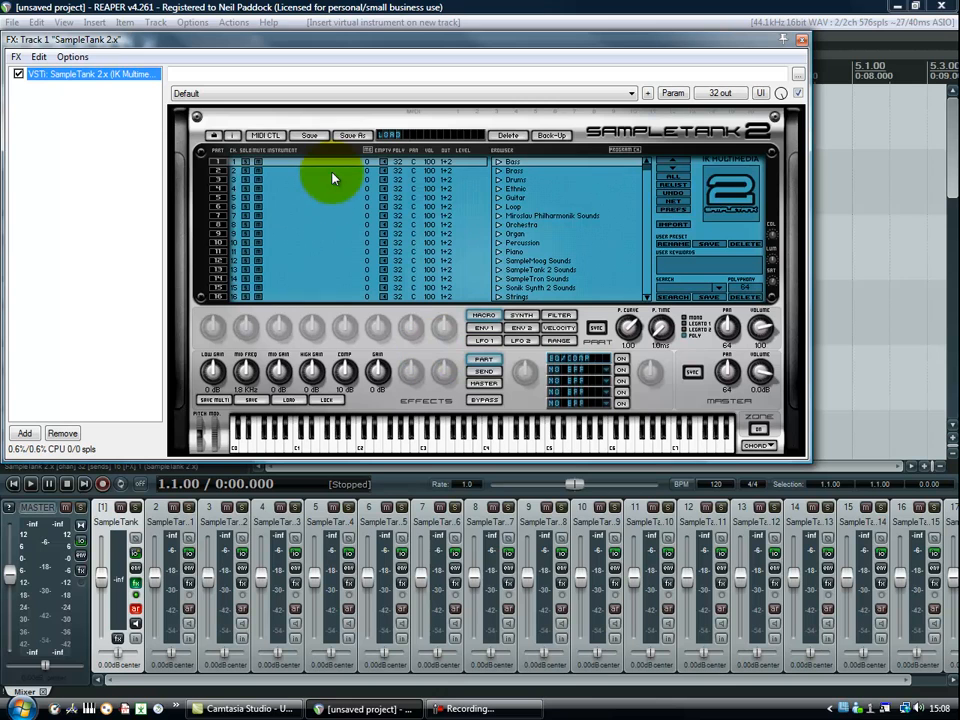
# Load the ALL 32 CHANNELS combi in SampleTank and select part 2, 008 Synth.
pyautogui.click(398, 139)
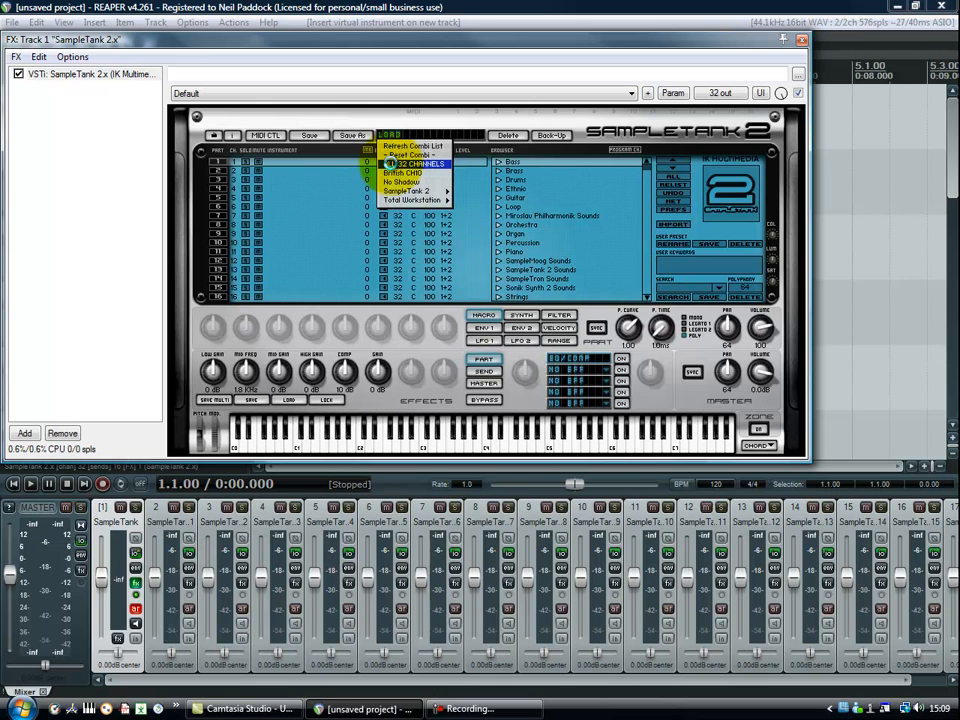
pyautogui.click(392, 165)
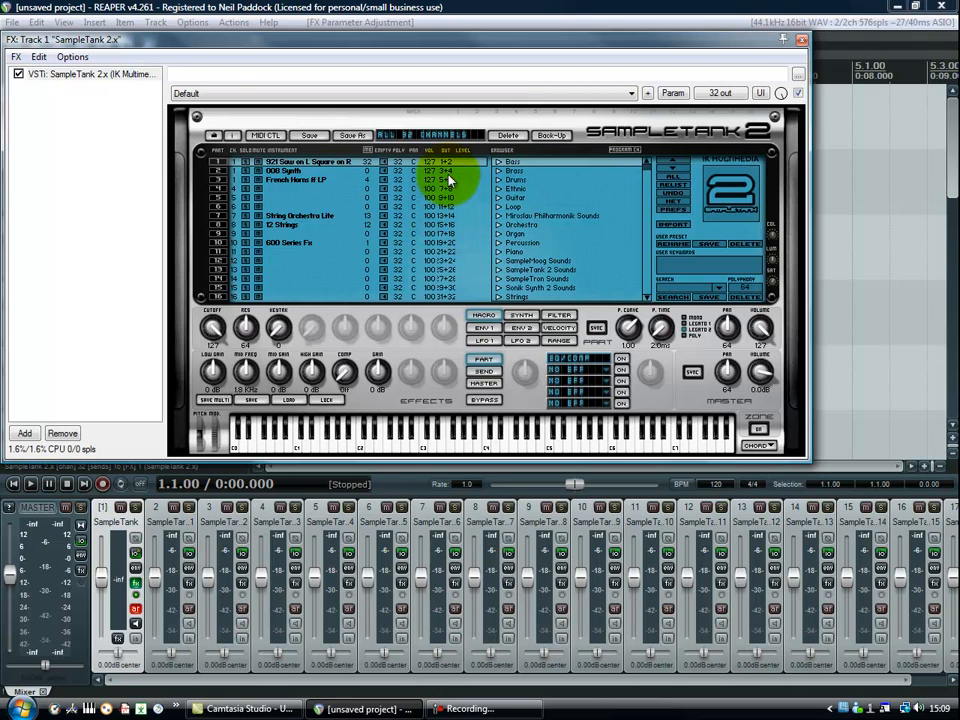
pyautogui.click(336, 172)
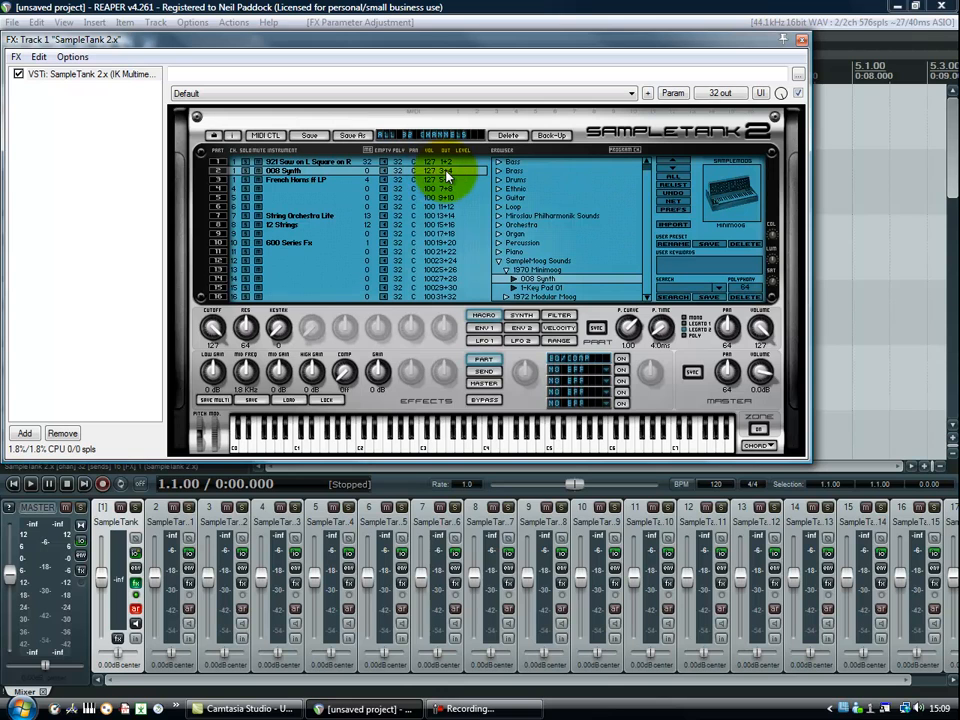
pyautogui.moveTo(447, 172); pyautogui.dragTo(482, 173)
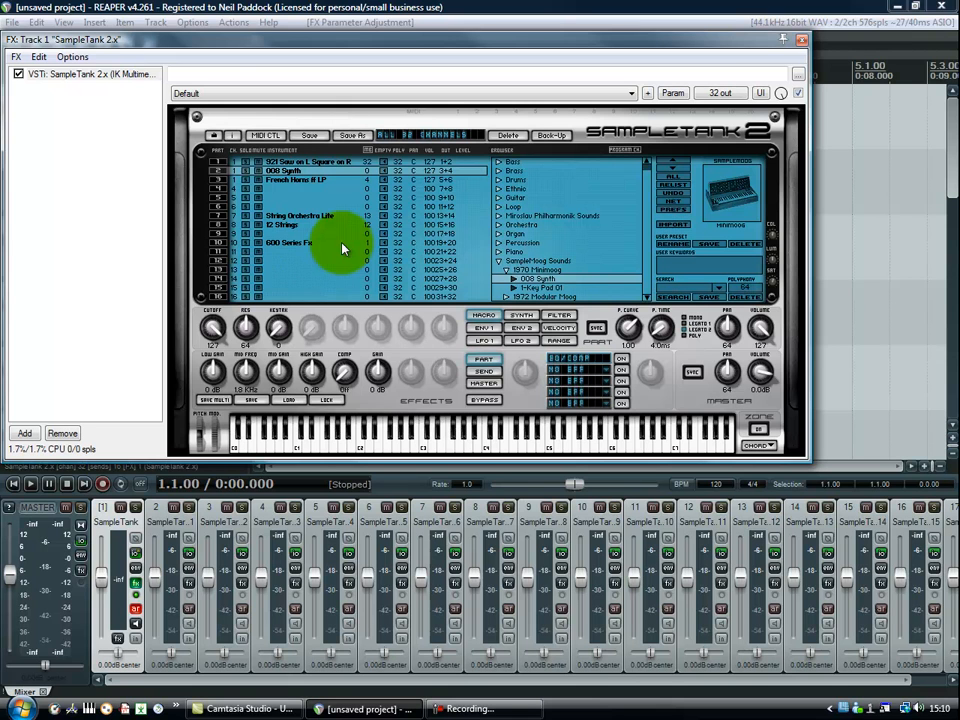
# Build 16 channels of MIDI routing to the SampleTank track and move the plug-in window clear of the track list.
pyautogui.moveTo(329, 43); pyautogui.dragTo(433, 230)
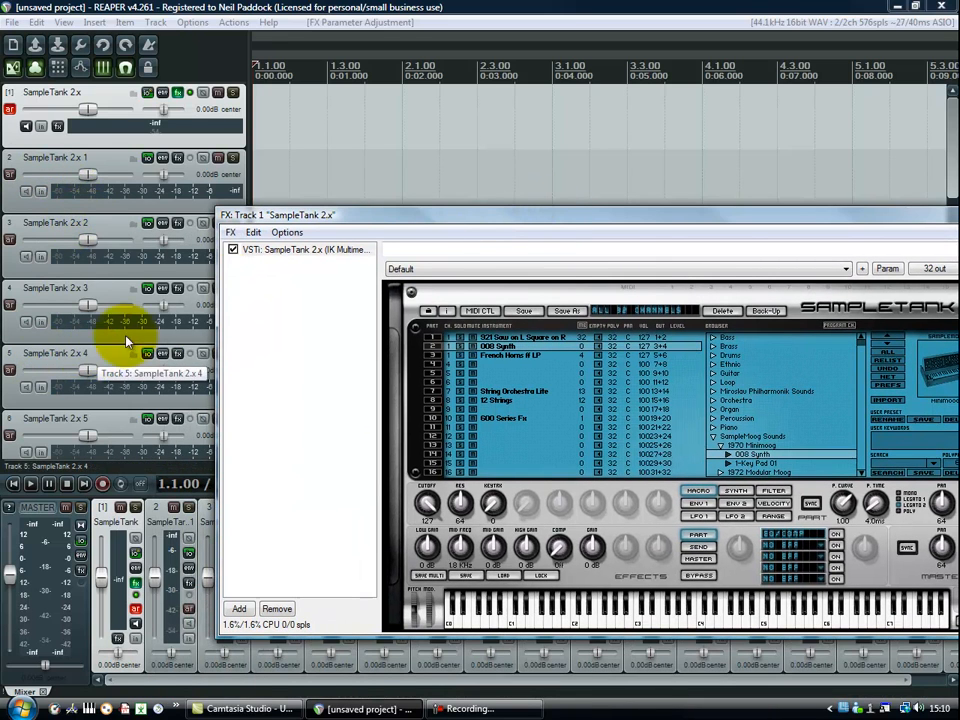
pyautogui.moveTo(392, 214); pyautogui.dragTo(291, 192)
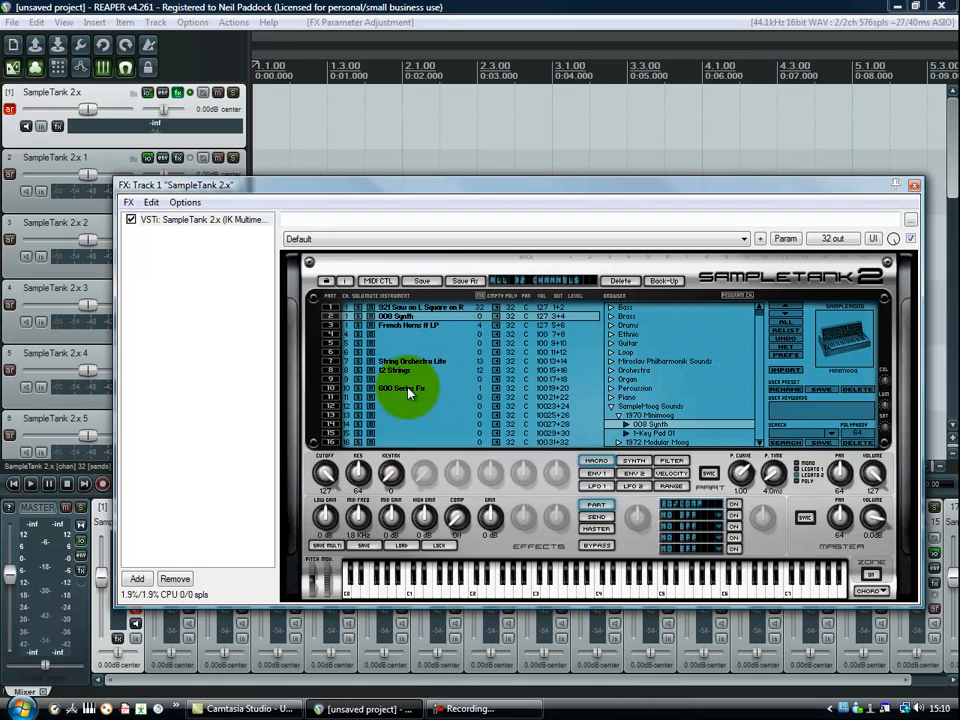
pyautogui.click(187, 203)
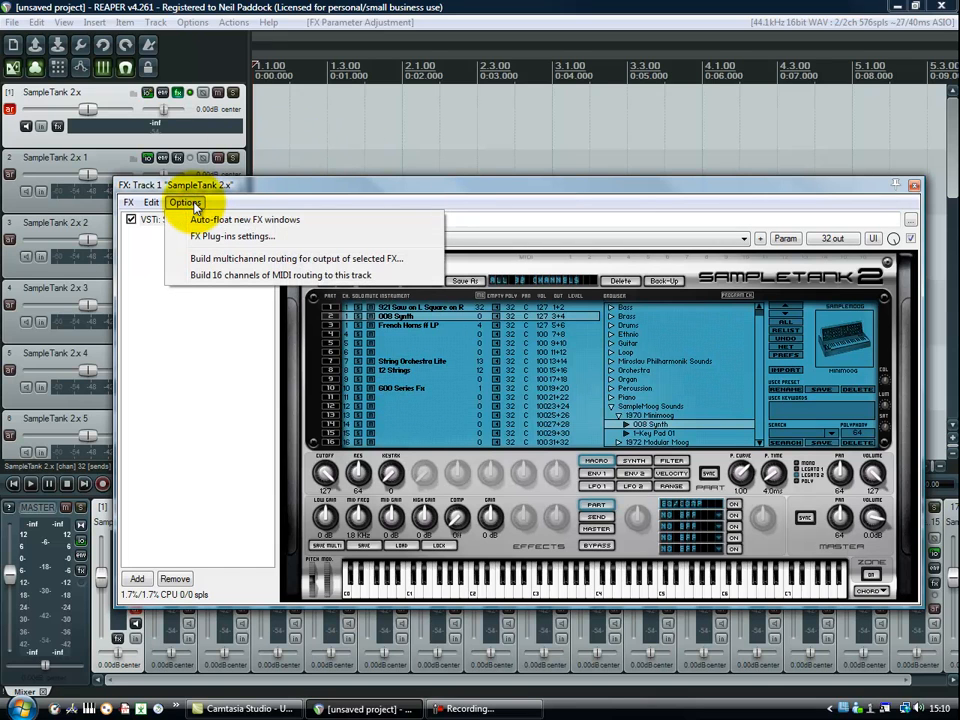
pyautogui.click(200, 276)
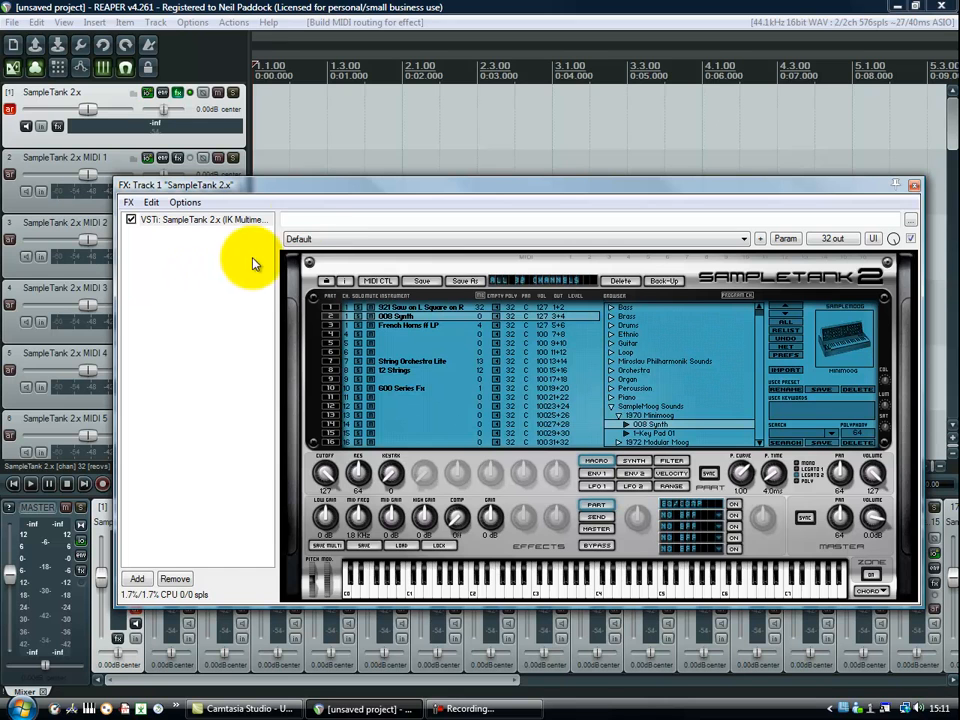
pyautogui.moveTo(317, 184); pyautogui.dragTo(516, 108)
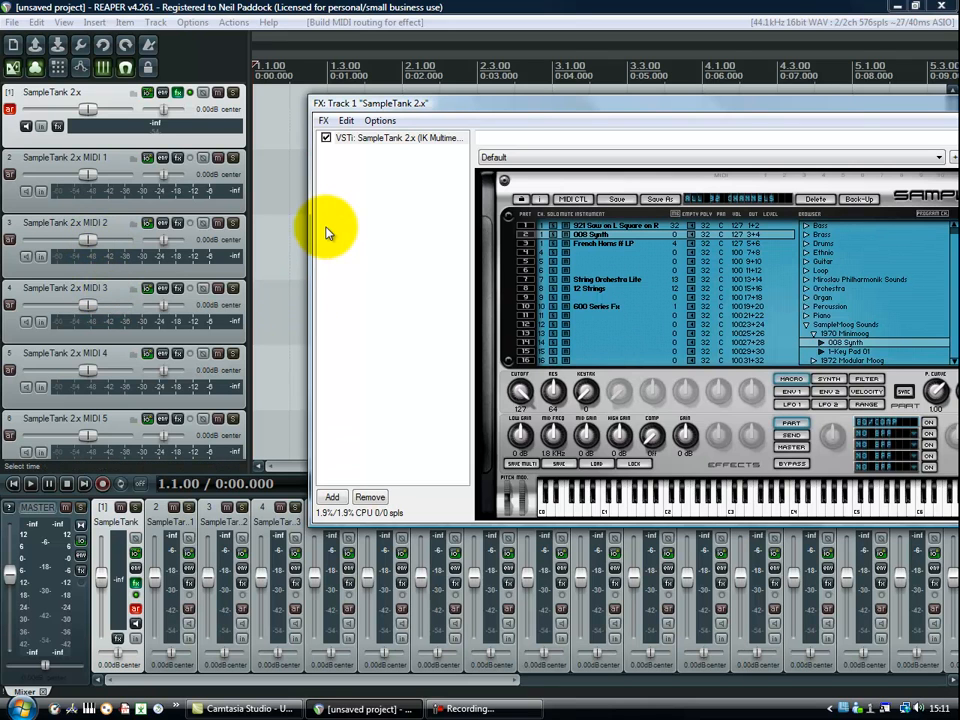
pyautogui.moveTo(520, 105); pyautogui.dragTo(868, 253)
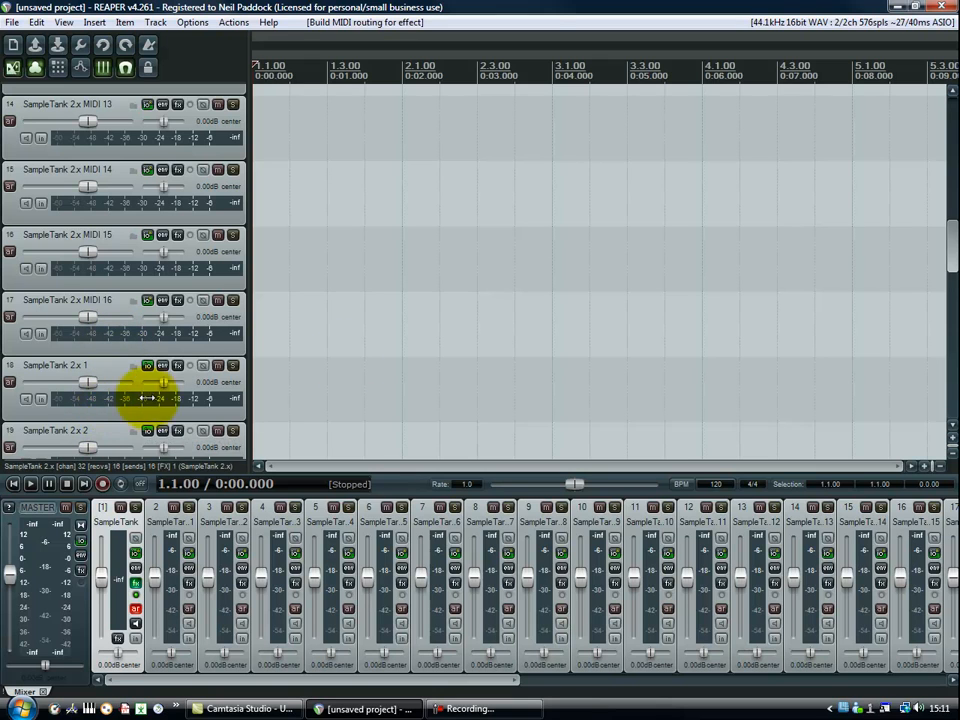
# Arm track SampleTank 2.x MIDI 2 for recording, enable its record monitoring and set its MIDI input to Akai MPK49, All Channels.
pyautogui.moveTo(953, 245); pyautogui.dragTo(950, 112)
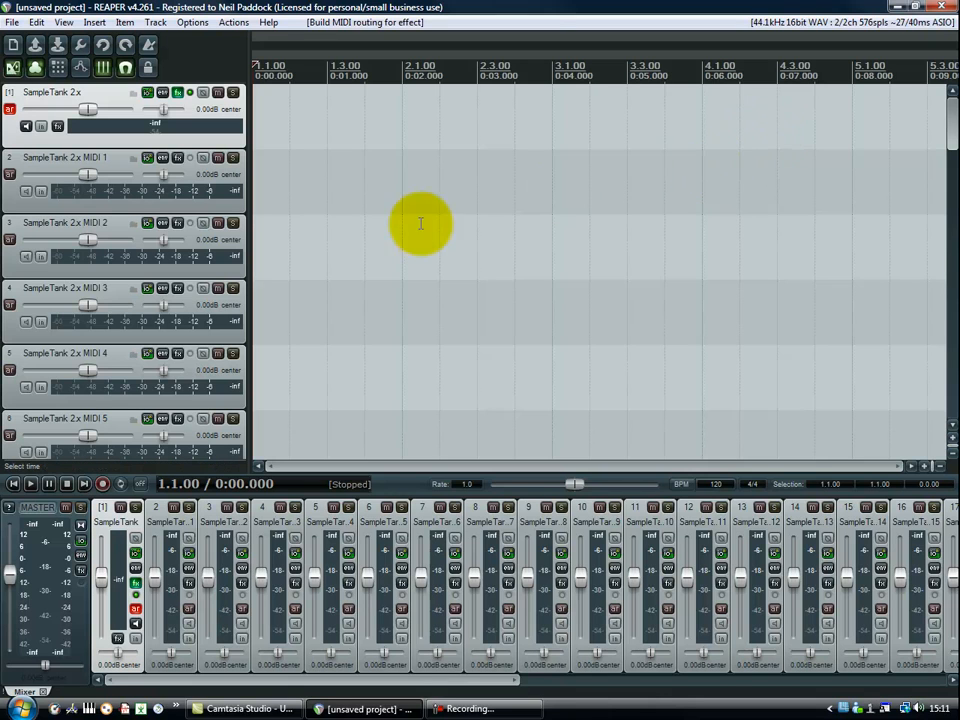
pyautogui.click(9, 242)
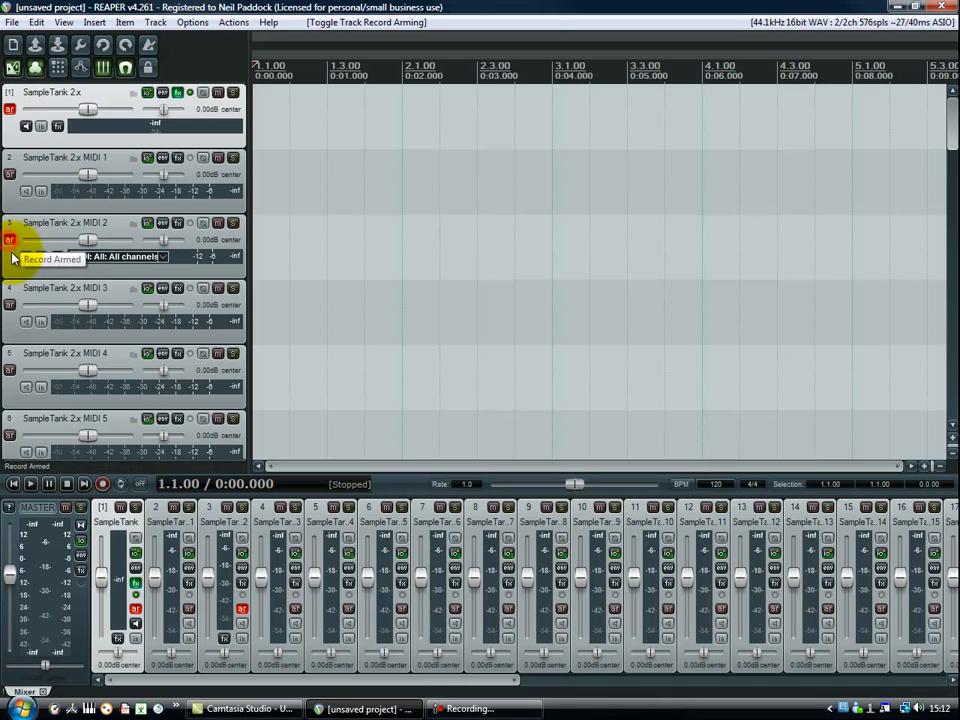
pyautogui.click(26, 260)
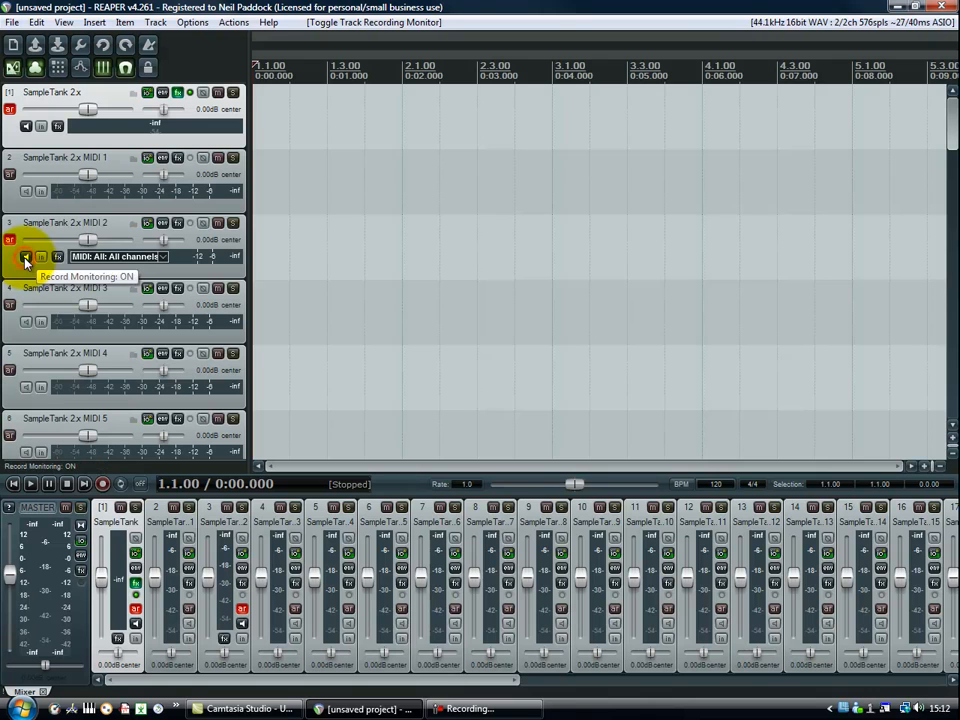
pyautogui.click(160, 260)
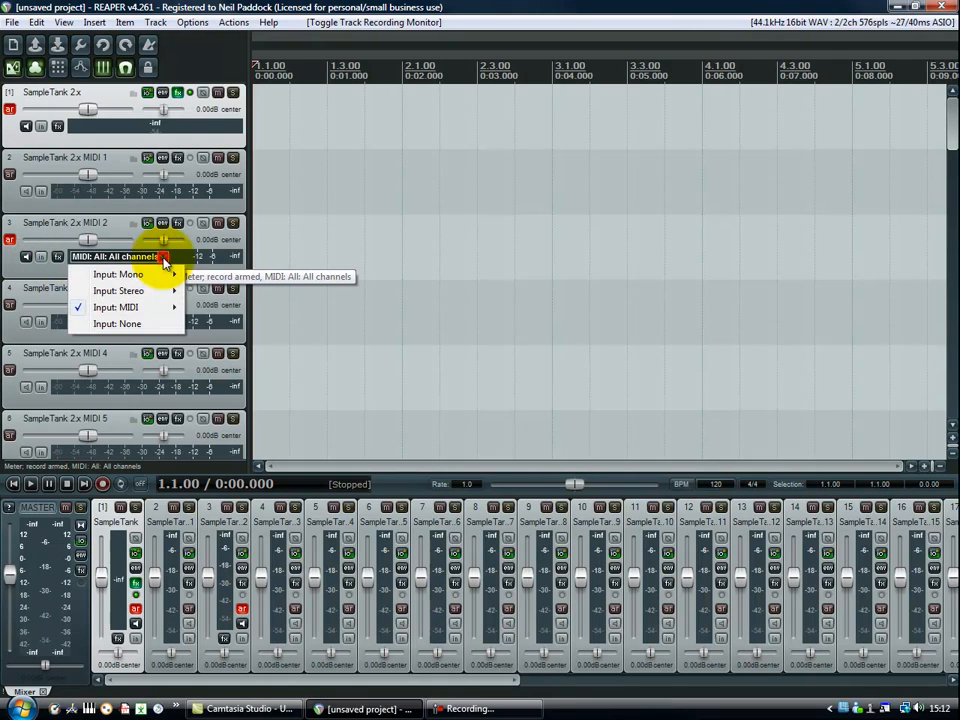
pyautogui.moveTo(152, 312)
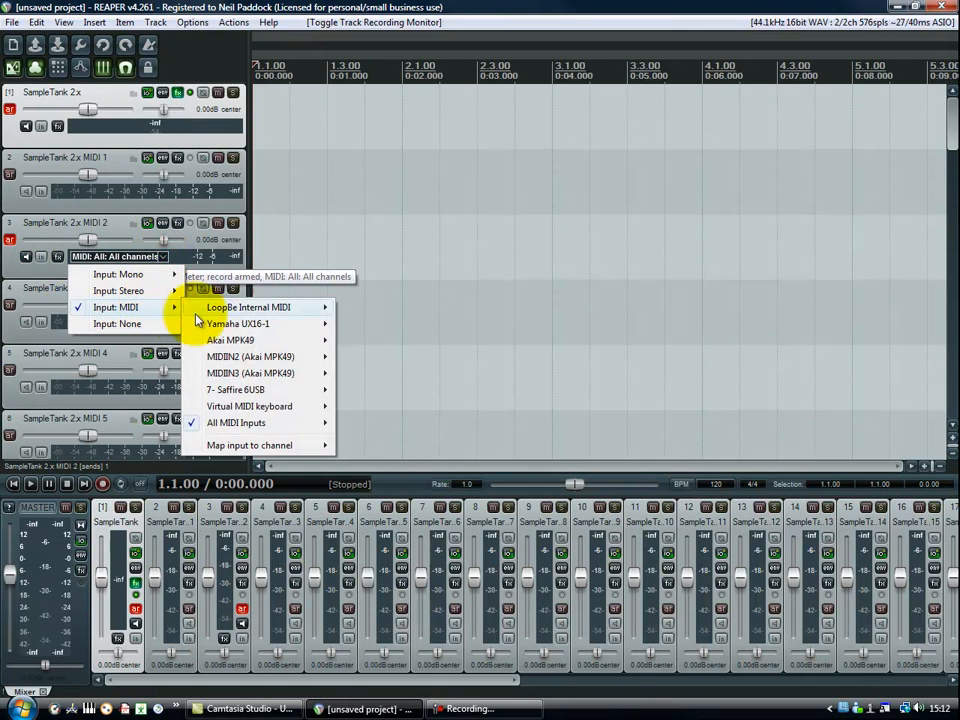
pyautogui.moveTo(225, 343)
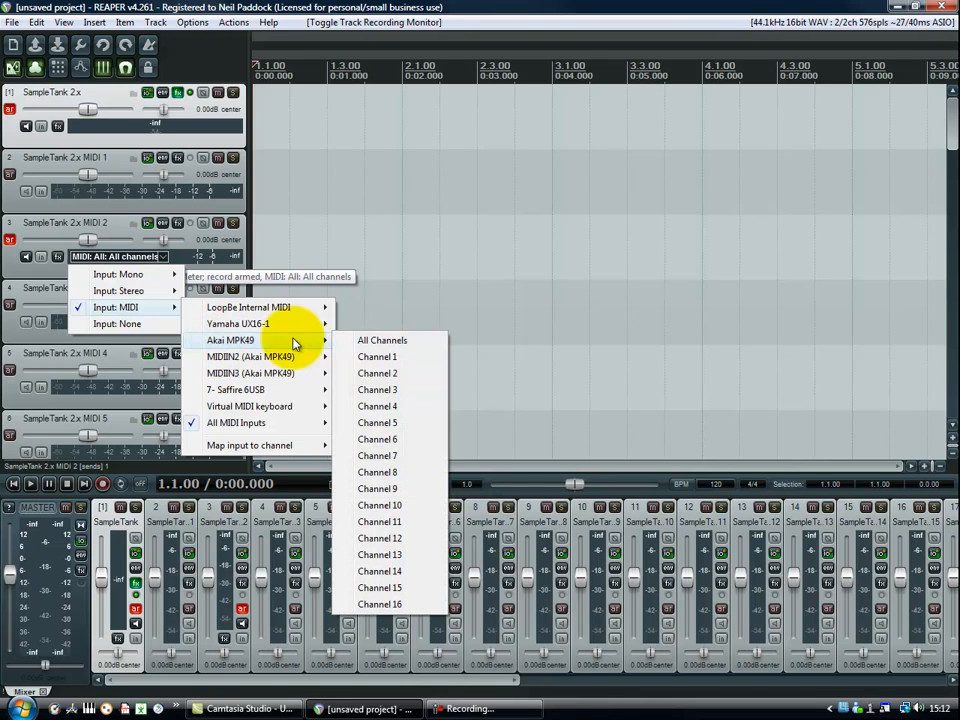
pyautogui.click(378, 340)
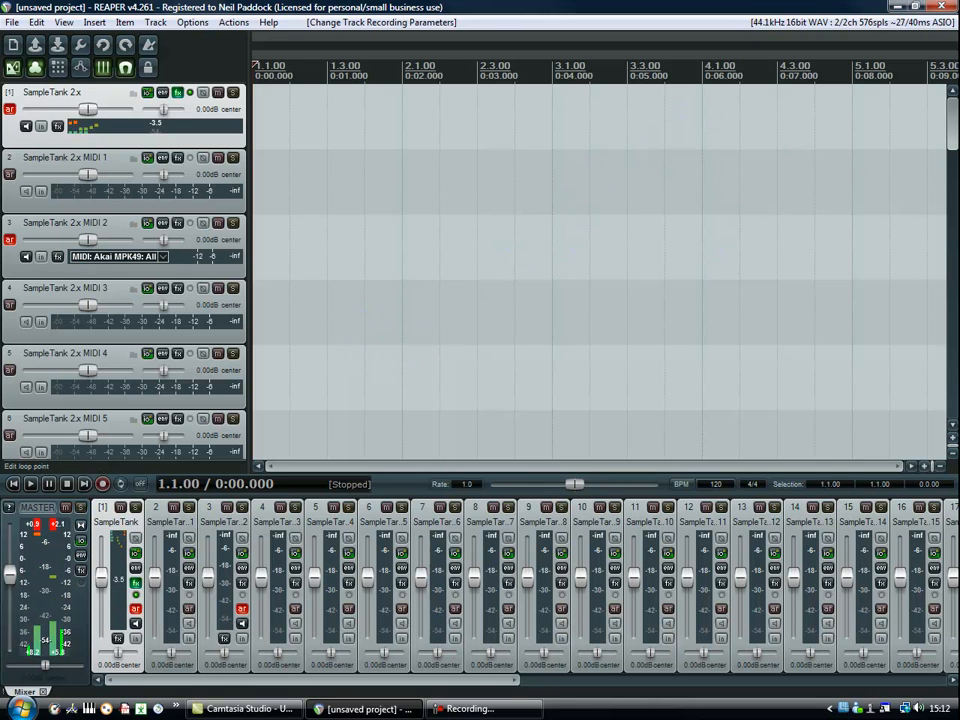
# Assign SampleTank part 1 to MIDI channel 3, part 2 to channel 2 and part 3, French Horns ff LP, to channel 3.
pyautogui.moveTo(958, 72); pyautogui.dragTo(431, 69)
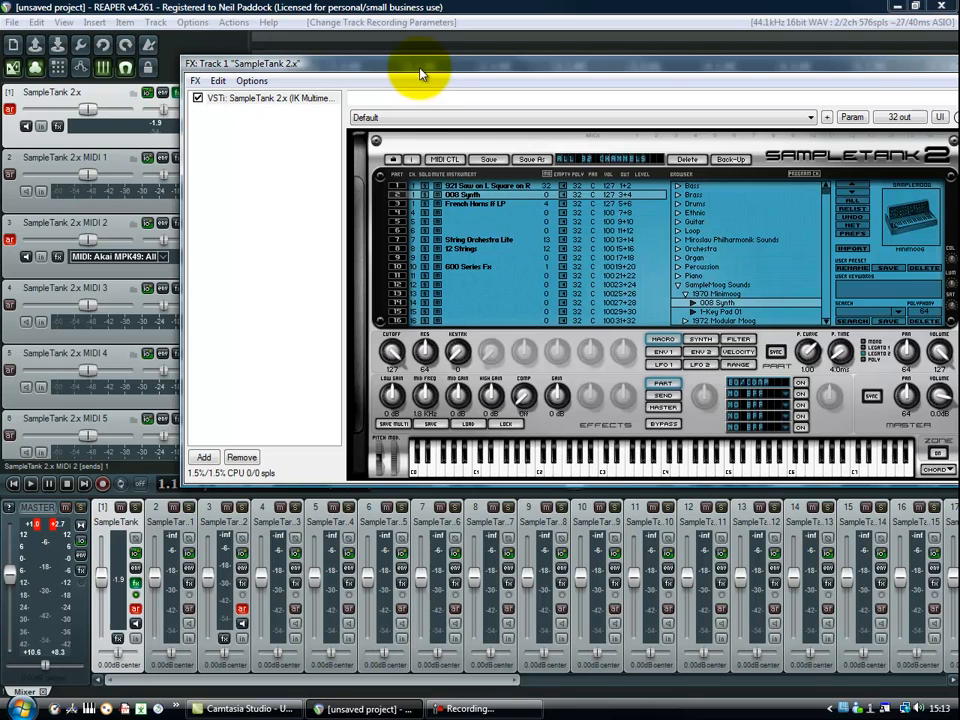
pyautogui.click(411, 159)
pyautogui.click(414, 187)
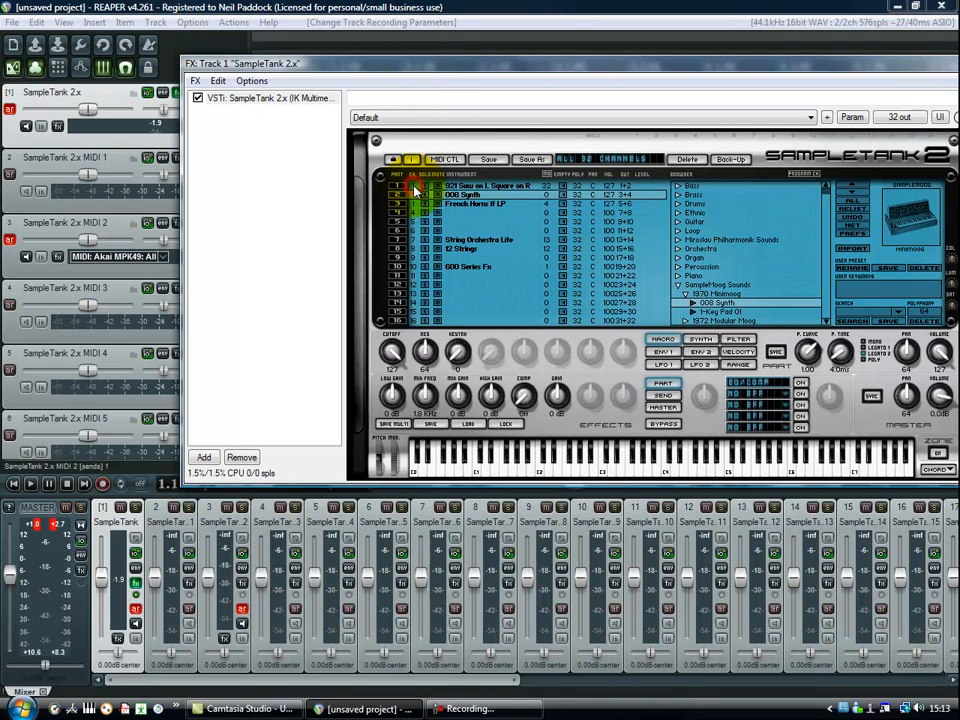
pyautogui.click(414, 196)
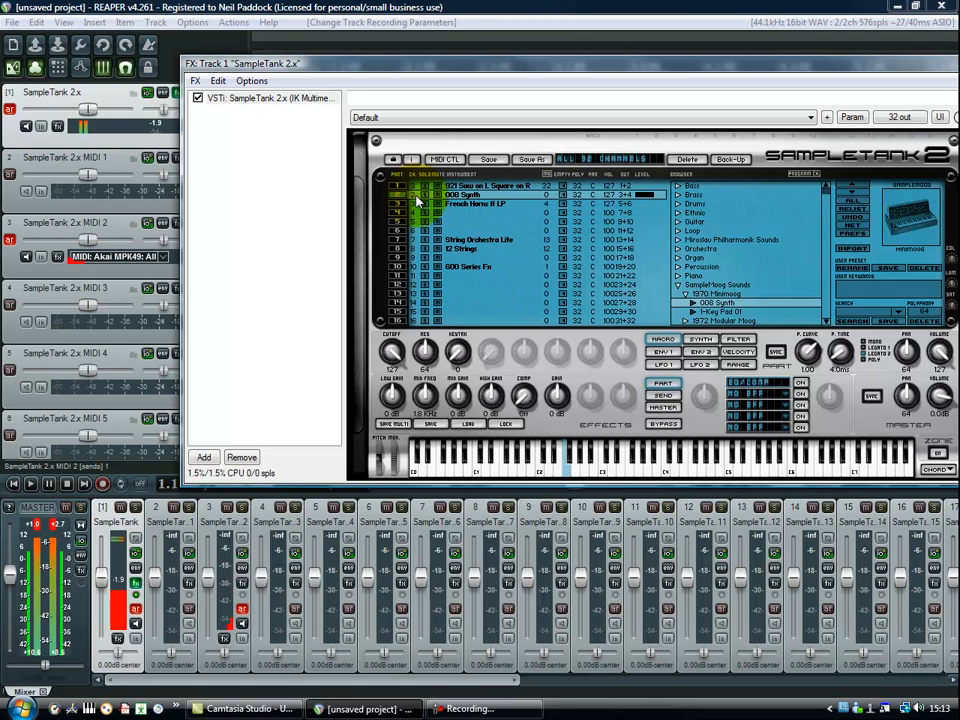
pyautogui.click(453, 208)
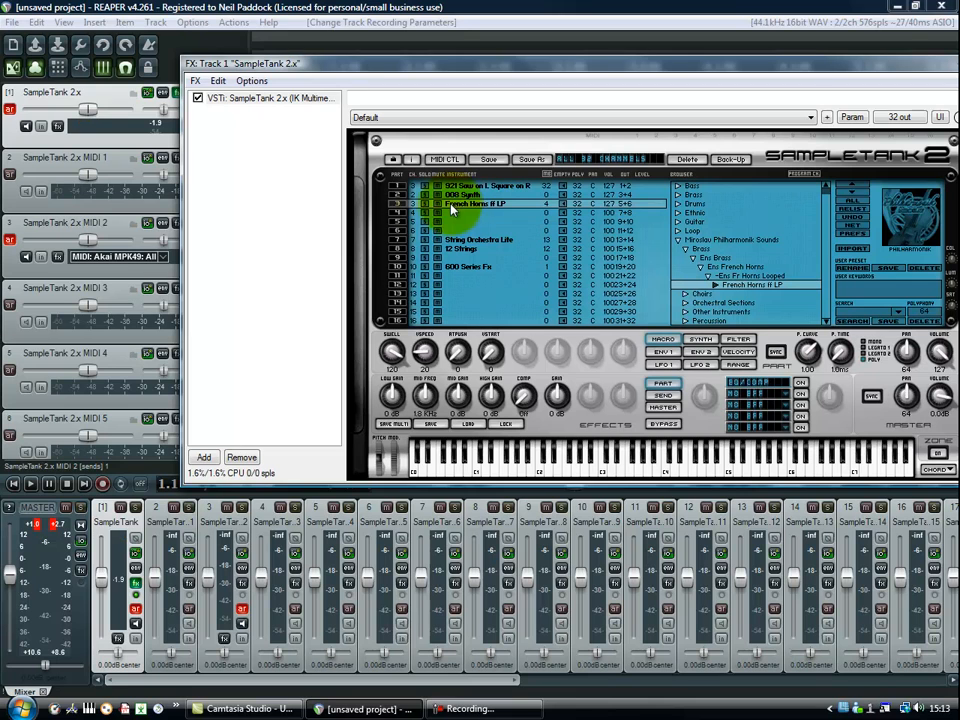
# Arm track SampleTank 2.x MIDI 3 for recording and set its MIDI input to Akai MPK49, All Channels.
pyautogui.click(107, 289)
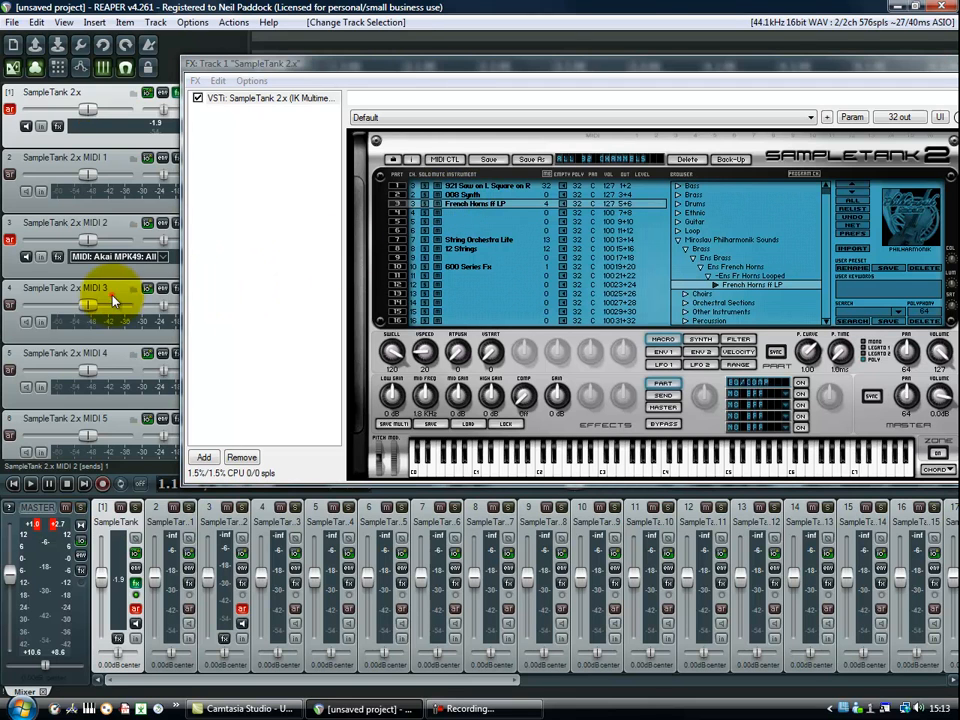
pyautogui.click(9, 309)
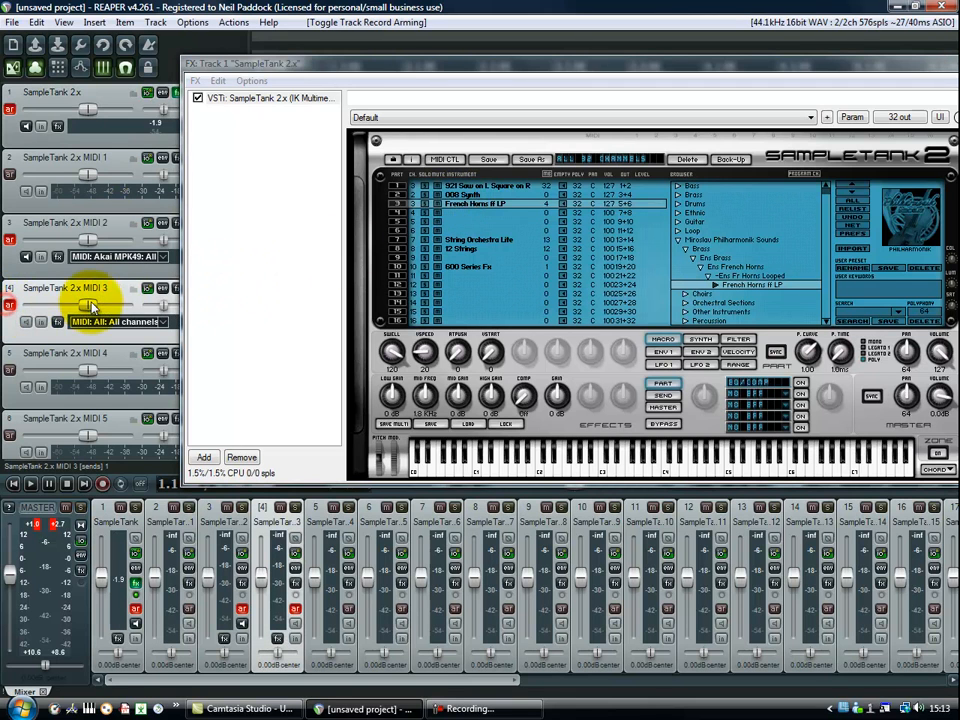
pyautogui.click(160, 322)
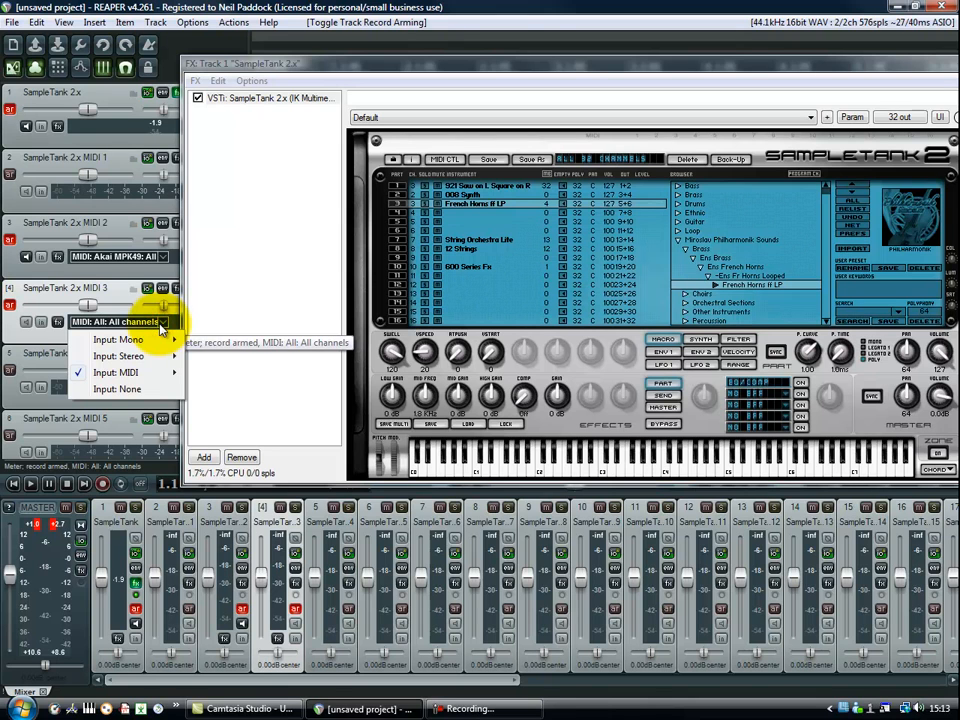
pyautogui.moveTo(130, 373)
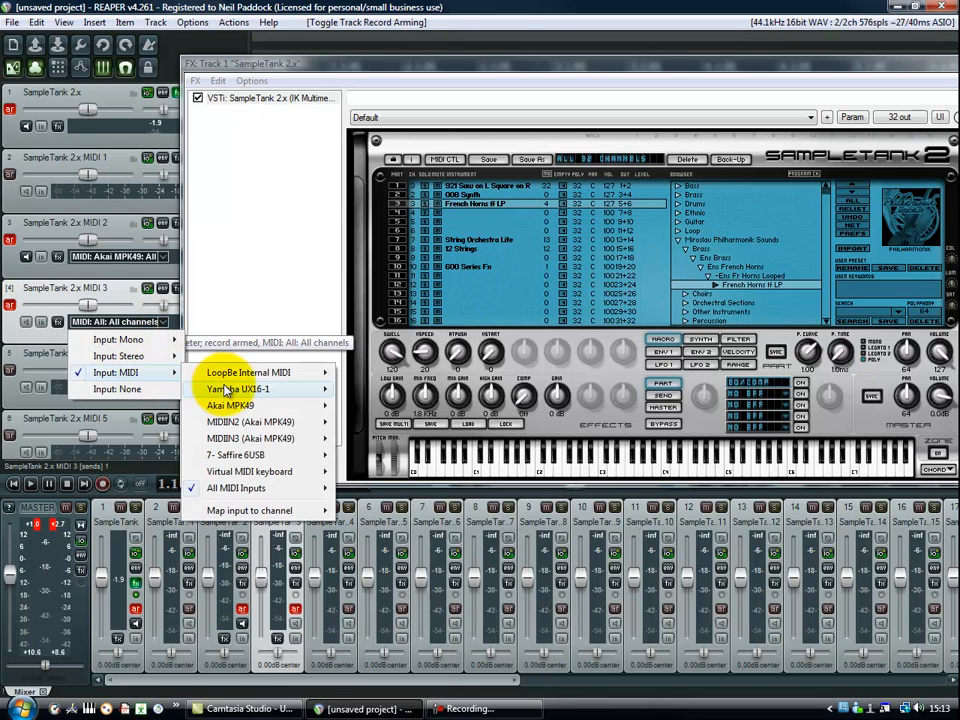
pyautogui.moveTo(236, 405)
pyautogui.click(378, 405)
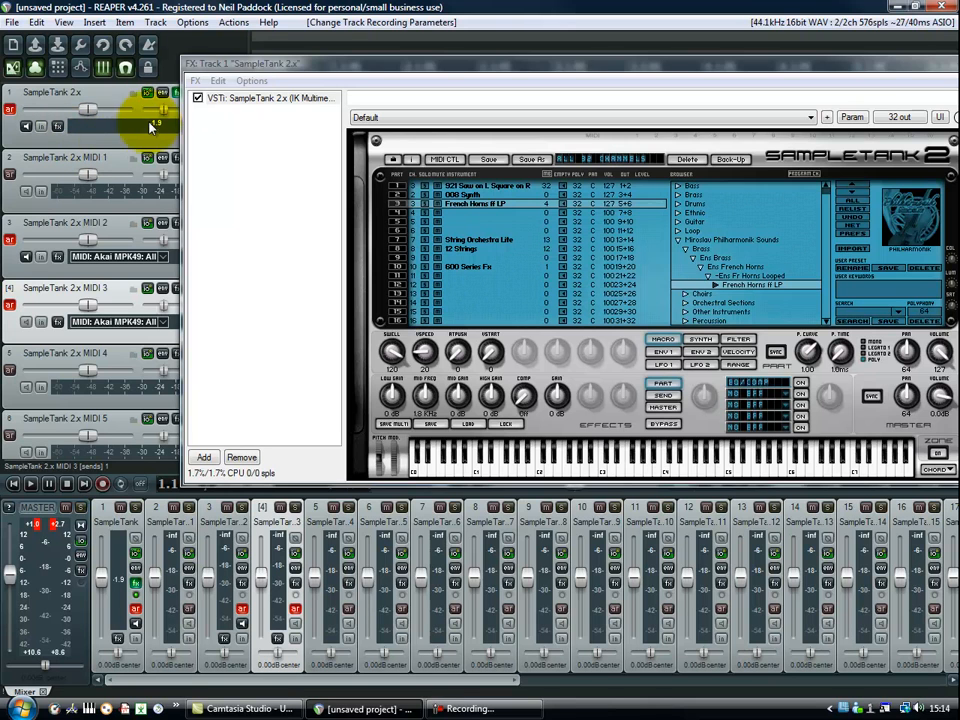
# Move the SampleTank window aside and disarm recording on tracks SampleTank 2.x MIDI 2 and MIDI 3.
pyautogui.moveTo(260, 72); pyautogui.dragTo(959, 139)
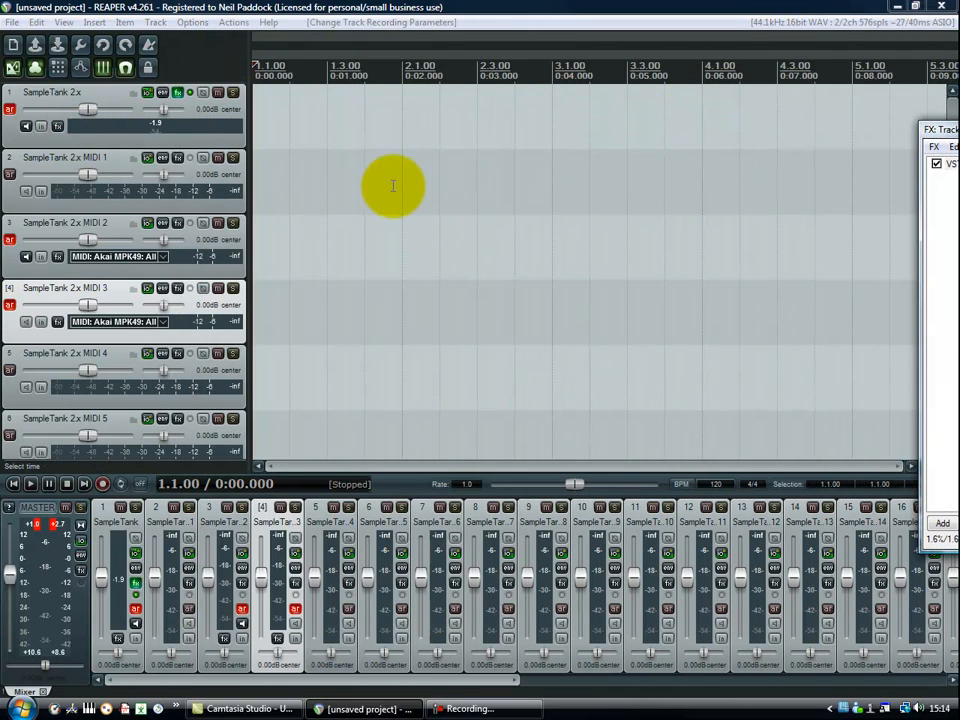
pyautogui.click(10, 240)
pyautogui.click(10, 304)
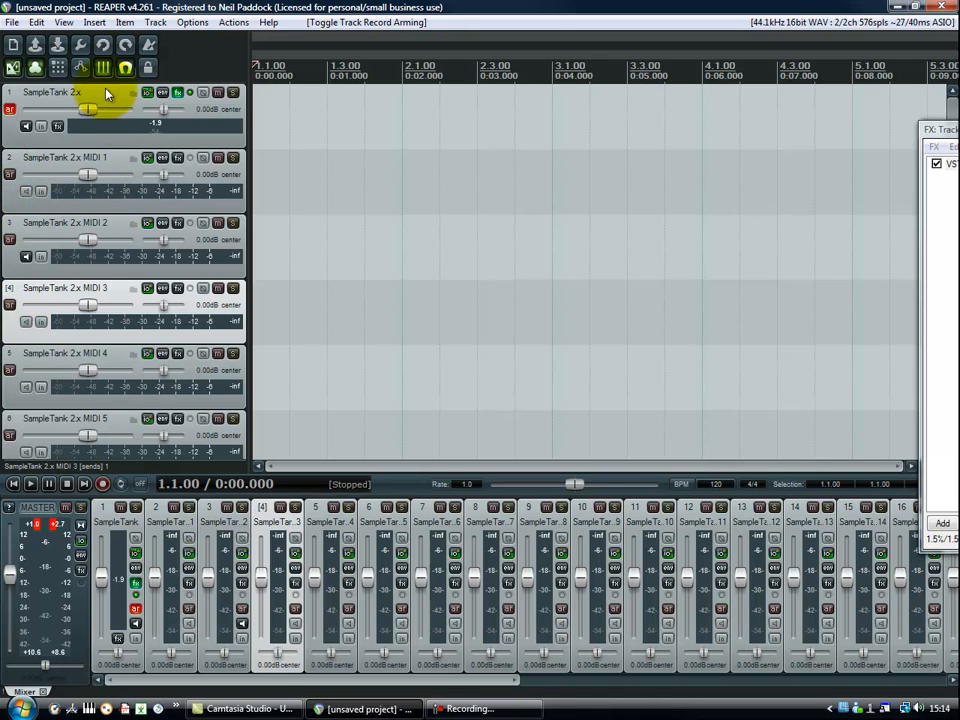
# Import tuedsaybassonly.mid onto track SampleTank 2.x MIDI 3 and copy the item to tracks MIDI 2 and MIDI 1 at the project start.
pyautogui.click(94, 22)
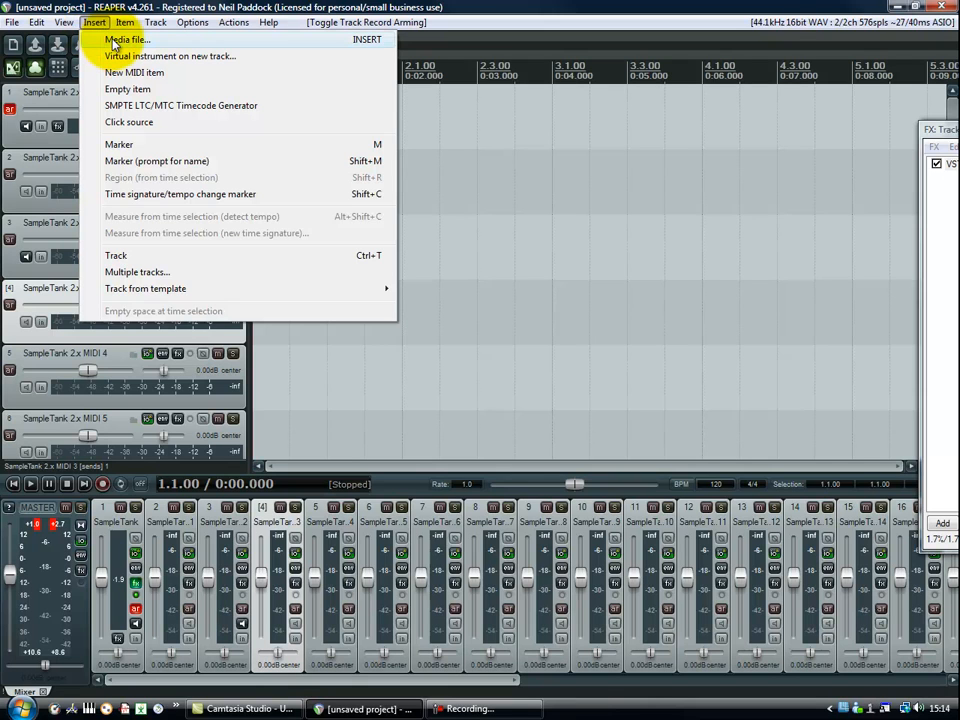
pyautogui.click(113, 40)
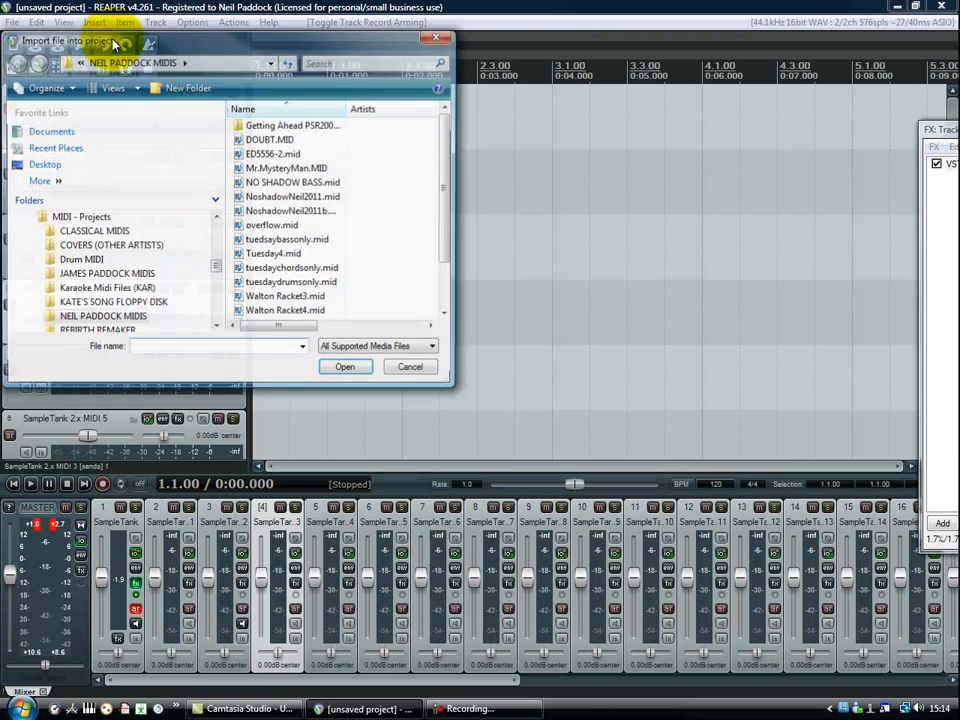
pyautogui.click(280, 240)
pyautogui.click(344, 370)
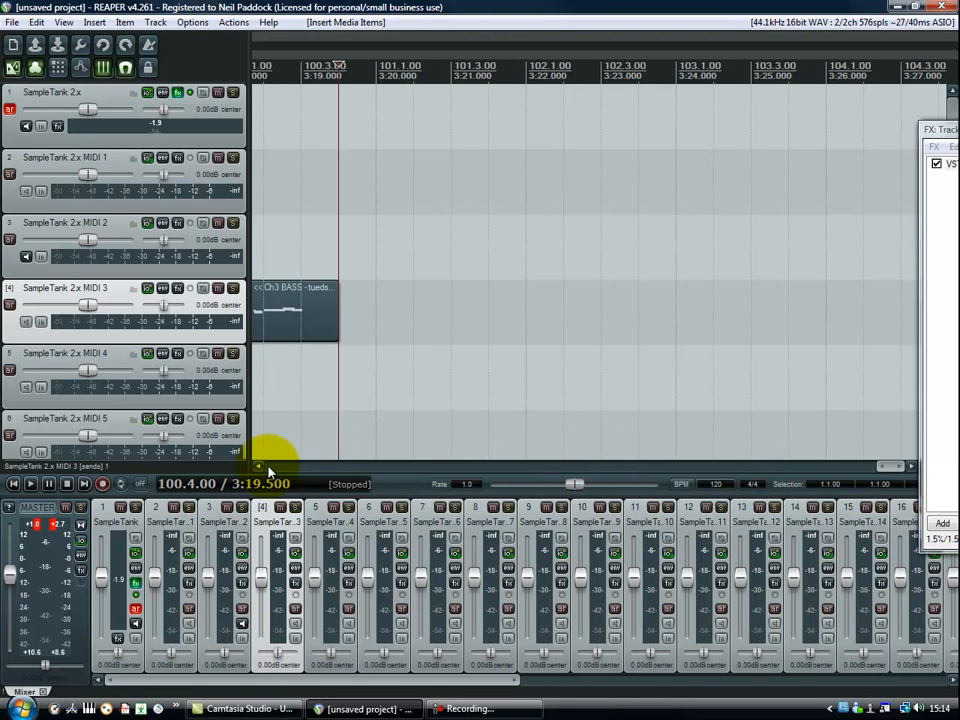
pyautogui.moveTo(885, 466); pyautogui.dragTo(258, 447)
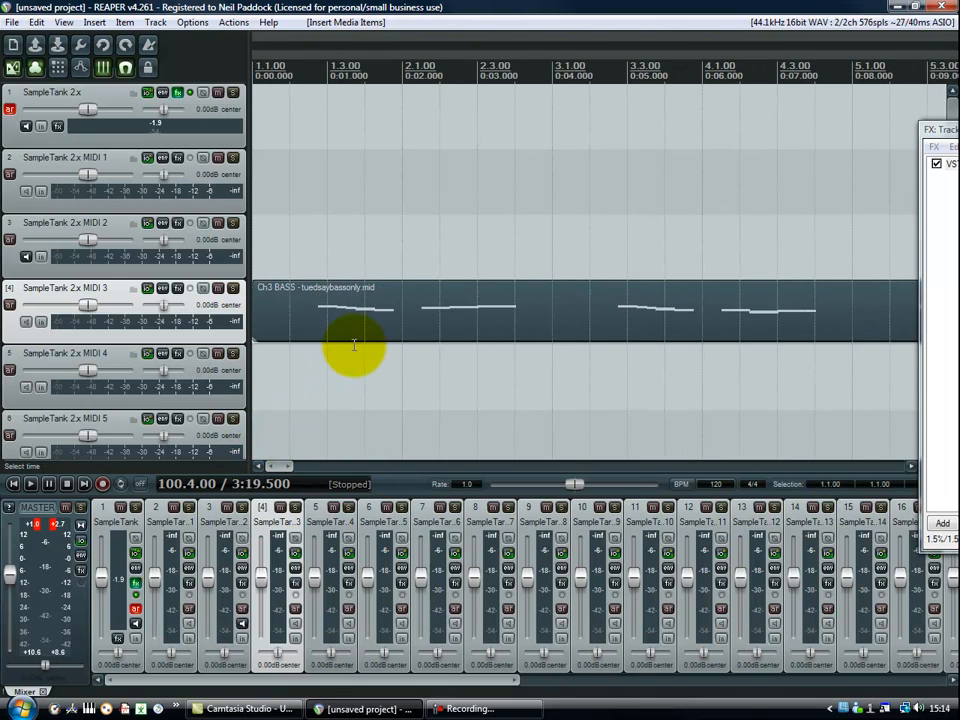
pyautogui.moveTo(342, 338); pyautogui.dragTo(322, 226)
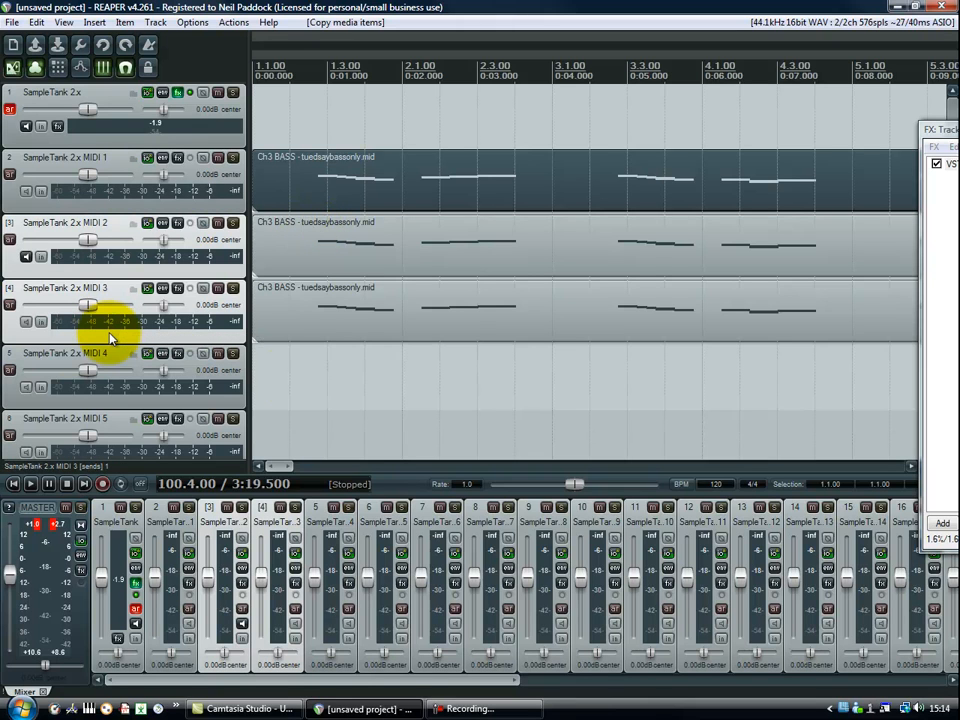
pyautogui.moveTo(316, 316); pyautogui.dragTo(316, 366)
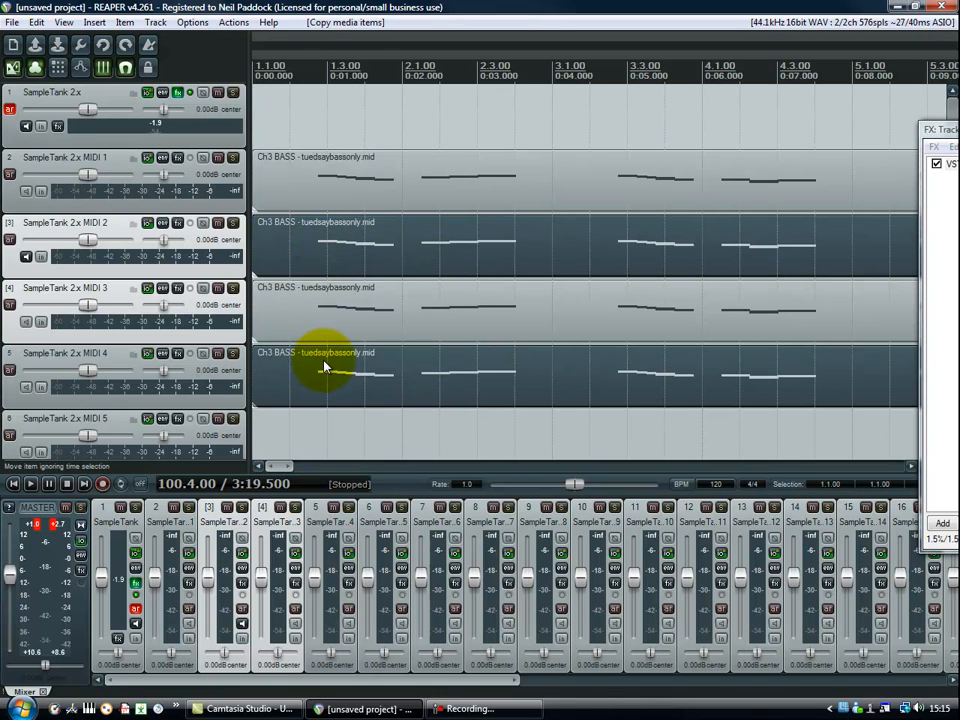
pyautogui.click(36, 22)
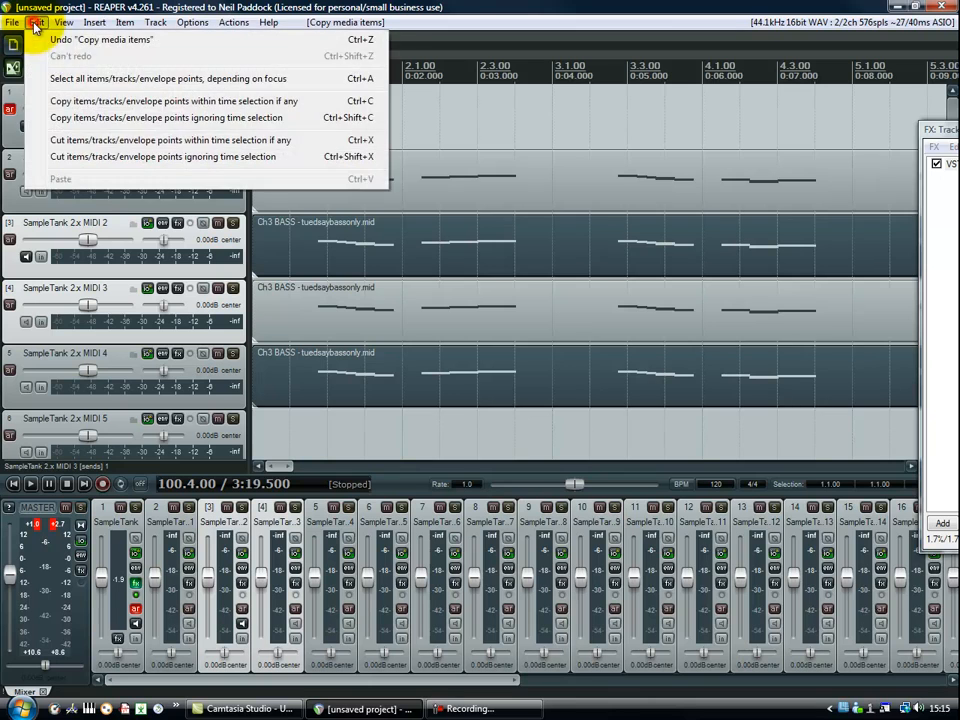
pyautogui.click(50, 38)
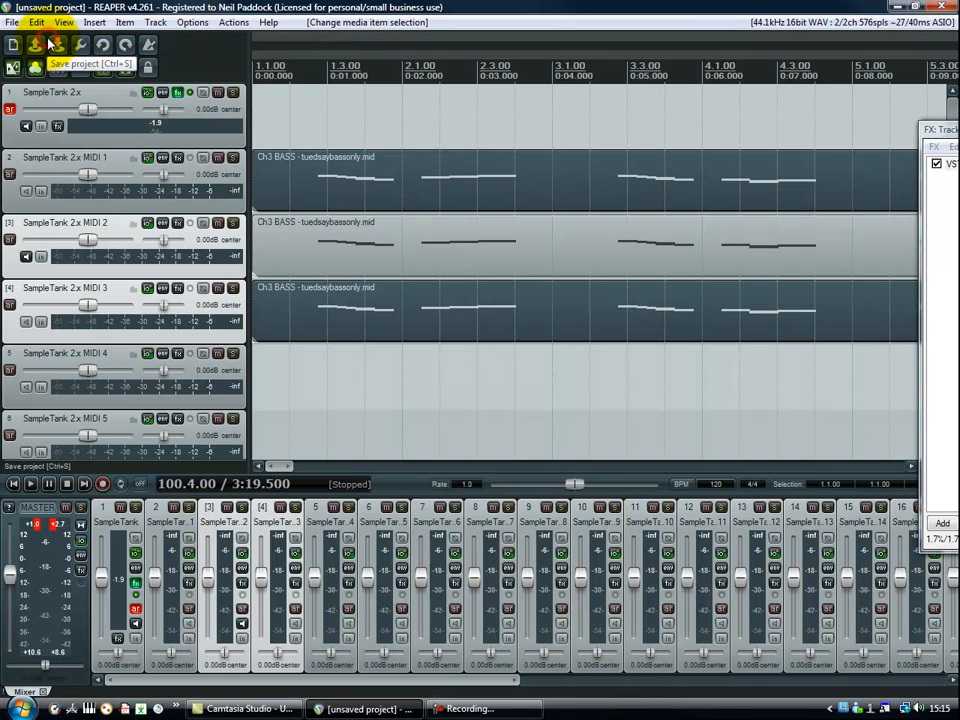
# Copy only the bass item on track SampleTank 2.x MIDI 3 to track SampleTank 2.x MIDI 4.
pyautogui.click(280, 316)
pyautogui.moveTo(280, 336); pyautogui.dragTo(282, 366)
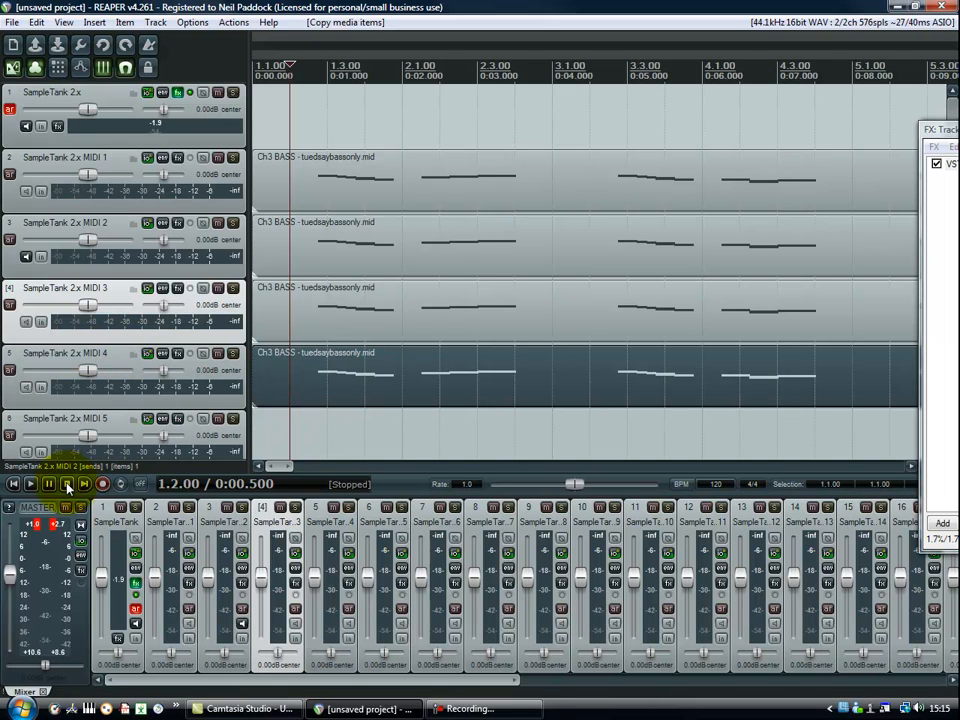
# Play the project from the start, bring SampleTank back into view and check the part levels during playback, then stop.
pyautogui.click(13, 485)
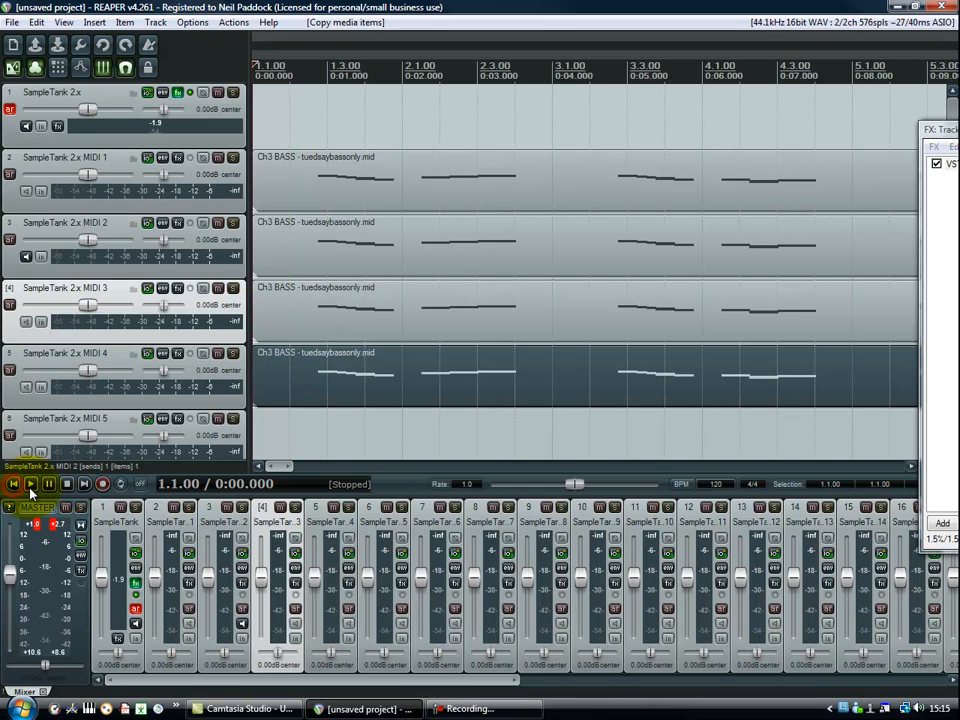
pyautogui.click(31, 485)
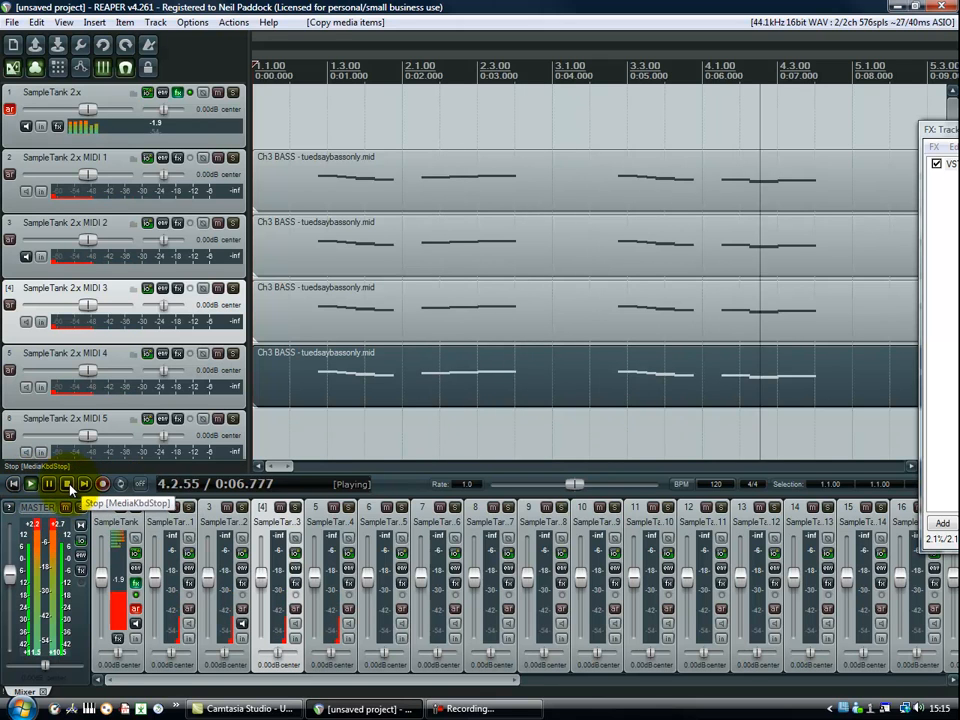
pyautogui.click(68, 485)
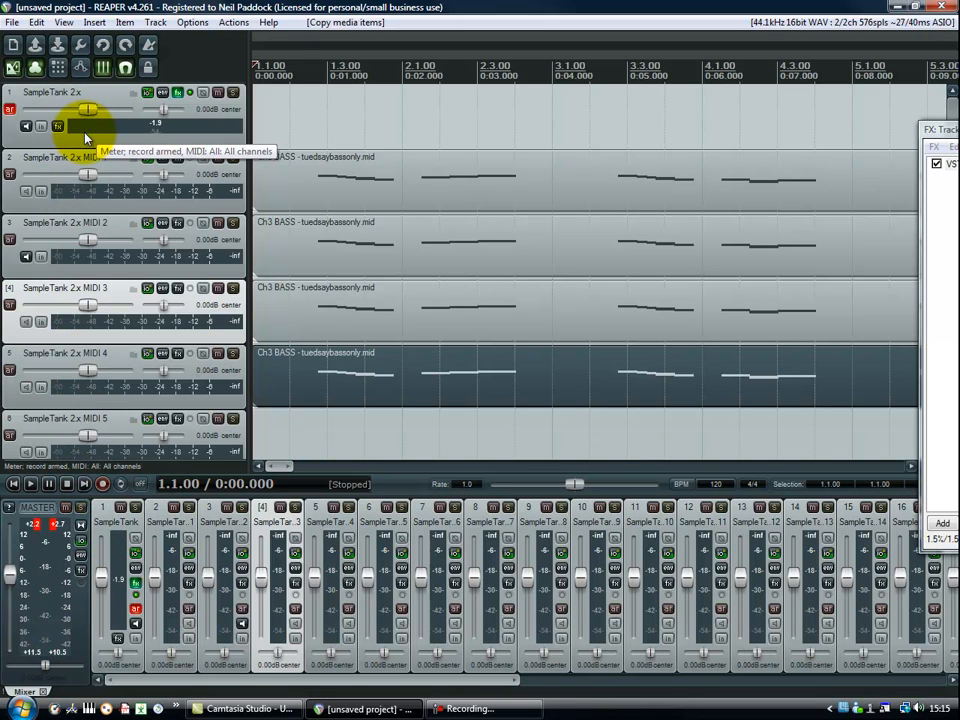
pyautogui.moveTo(940, 129); pyautogui.dragTo(434, 172)
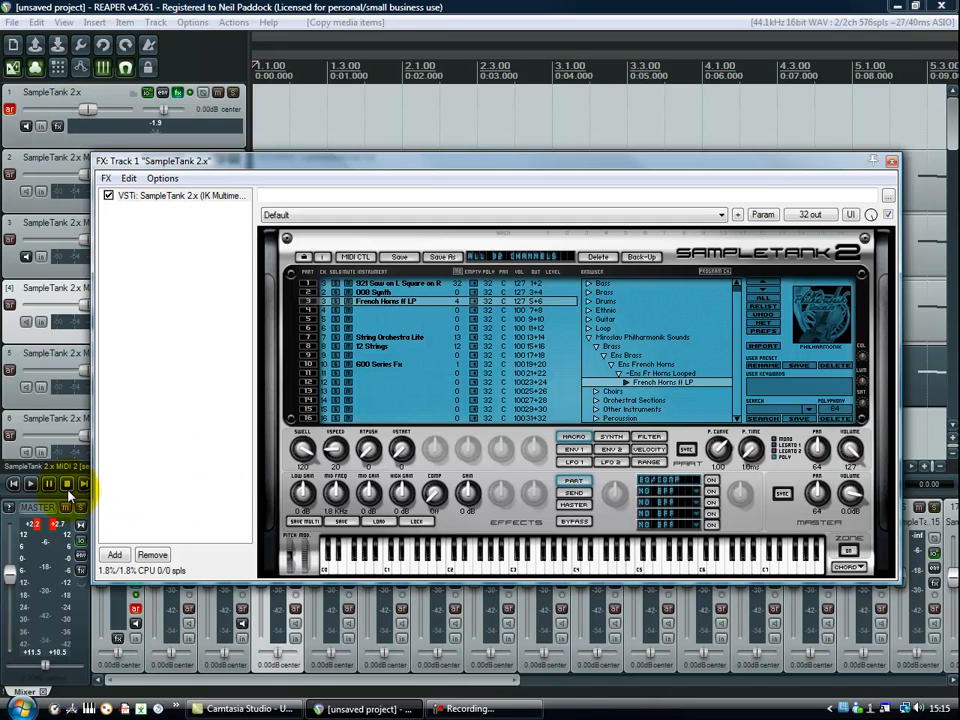
pyautogui.click(36, 486)
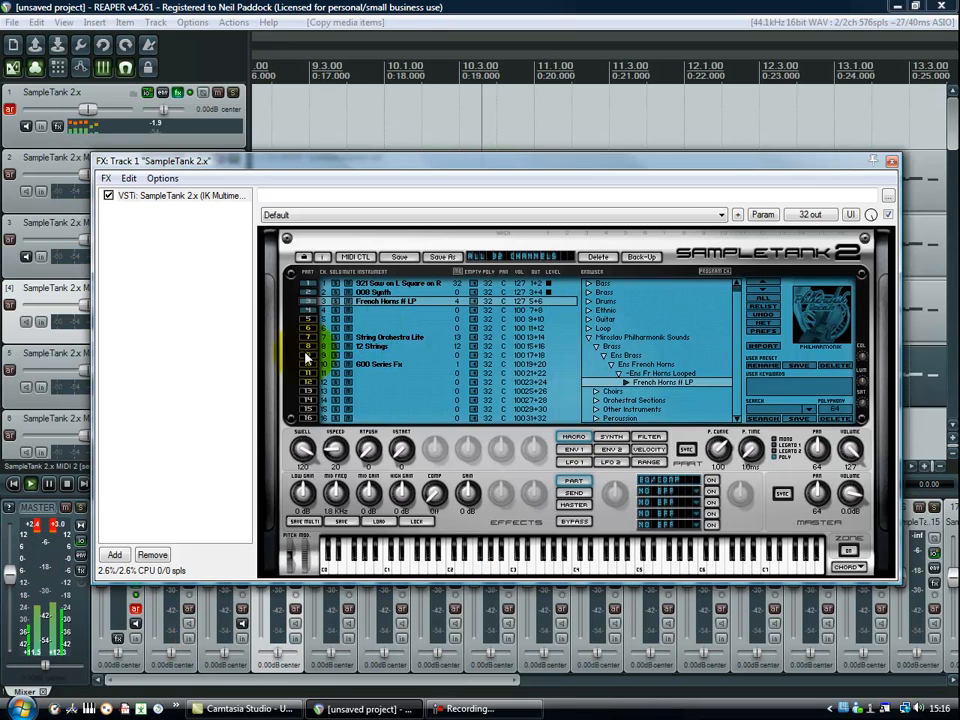
pyautogui.click(67, 483)
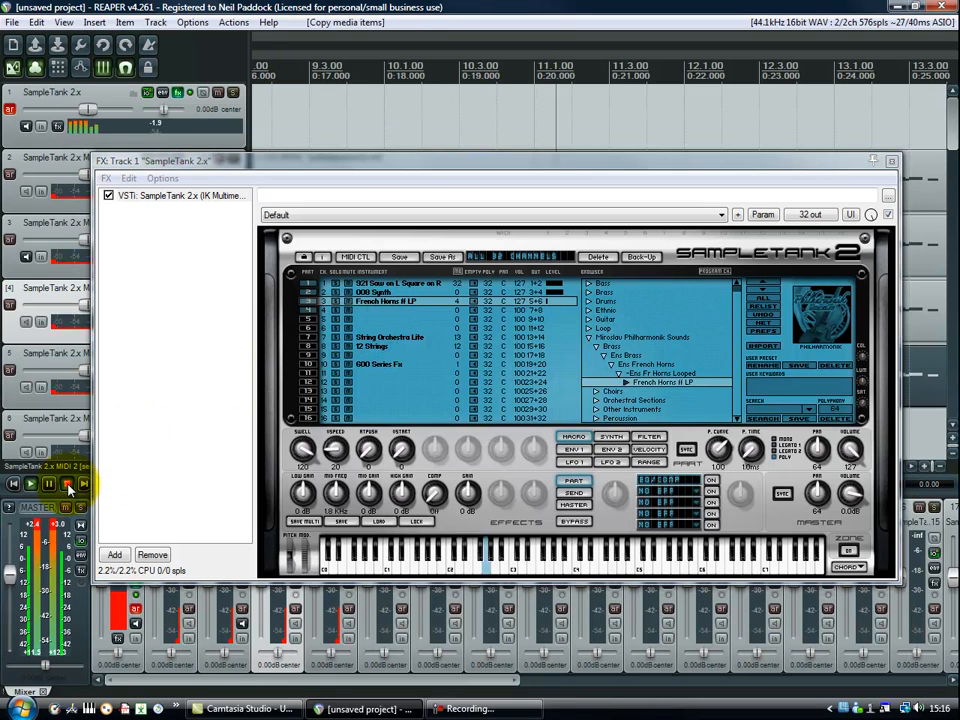
# Load Harp Arpeggios Maj Menu from the Miroslav Philharmonik Classical Harps into SampleTank part 4.
pyautogui.click(388, 314)
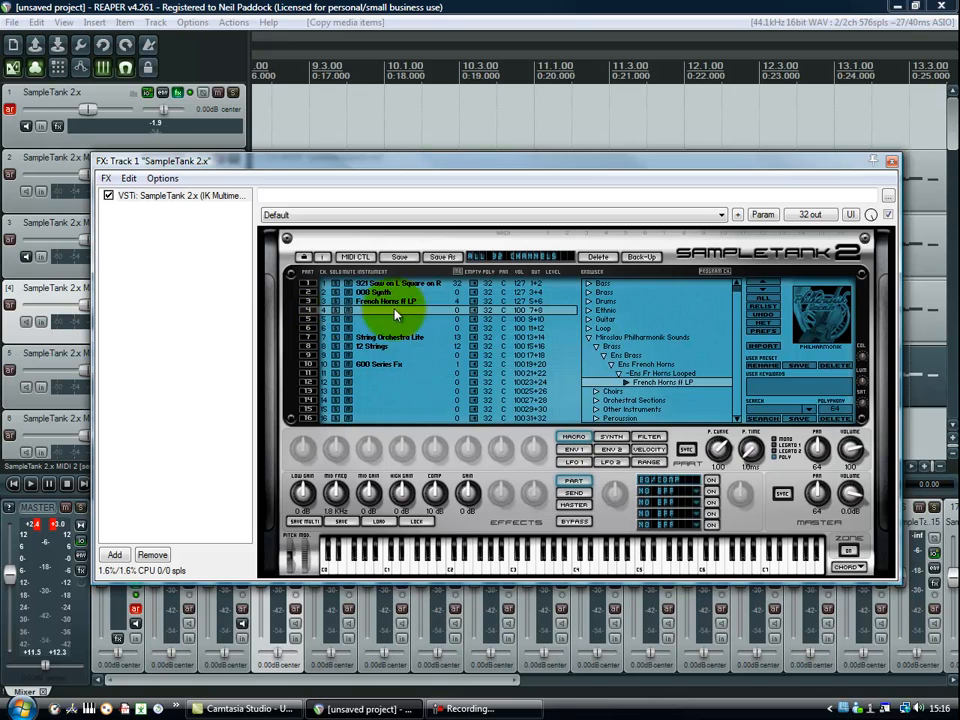
pyautogui.doubleClick(631, 411)
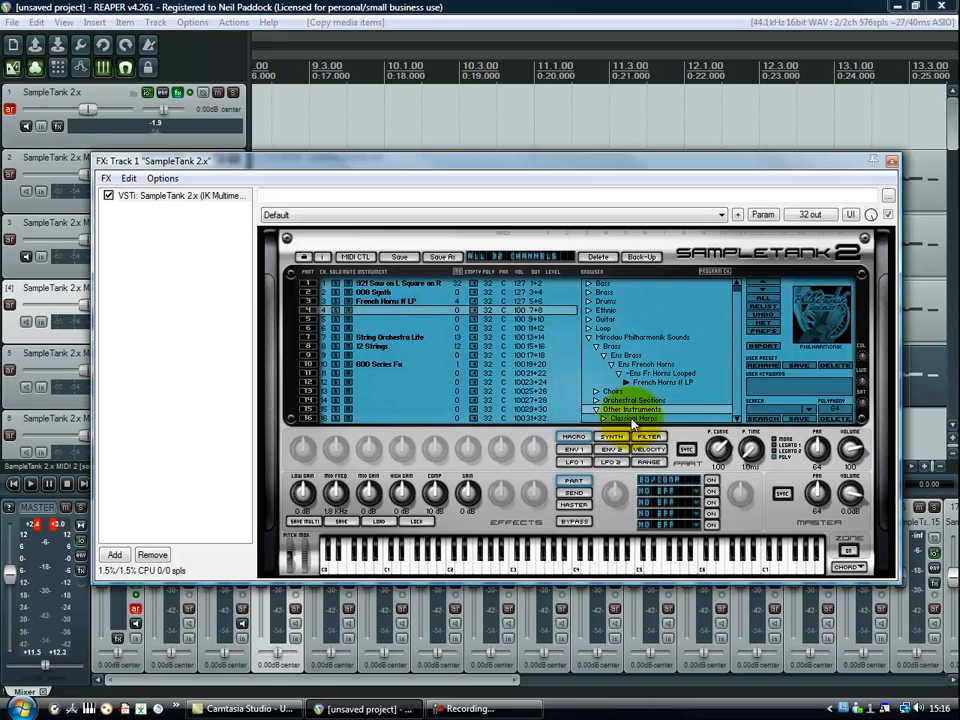
pyautogui.click(737, 418)
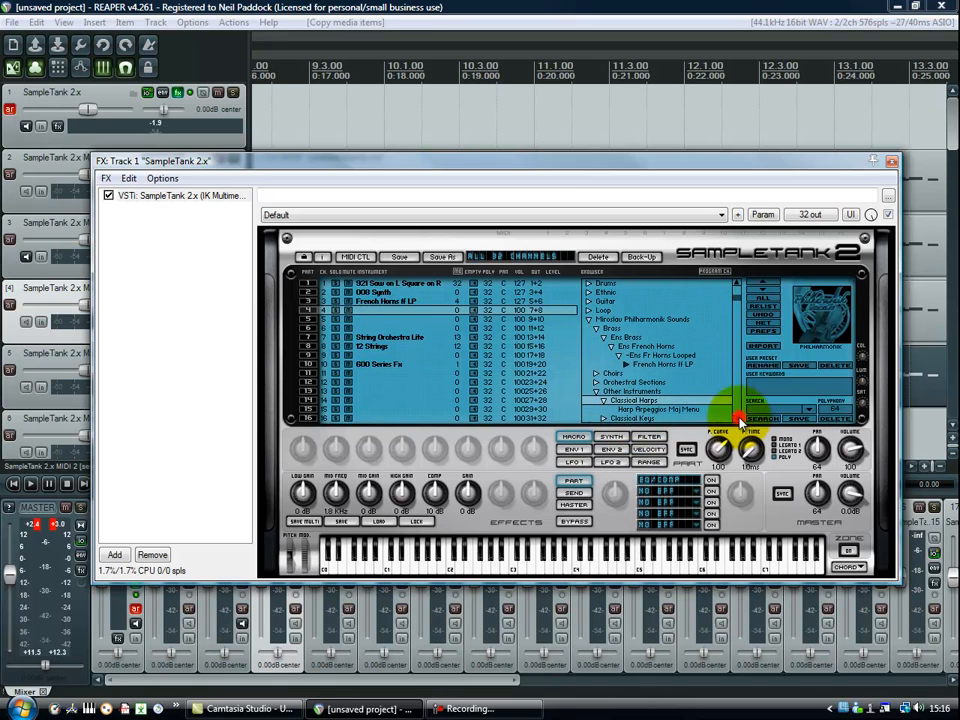
pyautogui.doubleClick(673, 400)
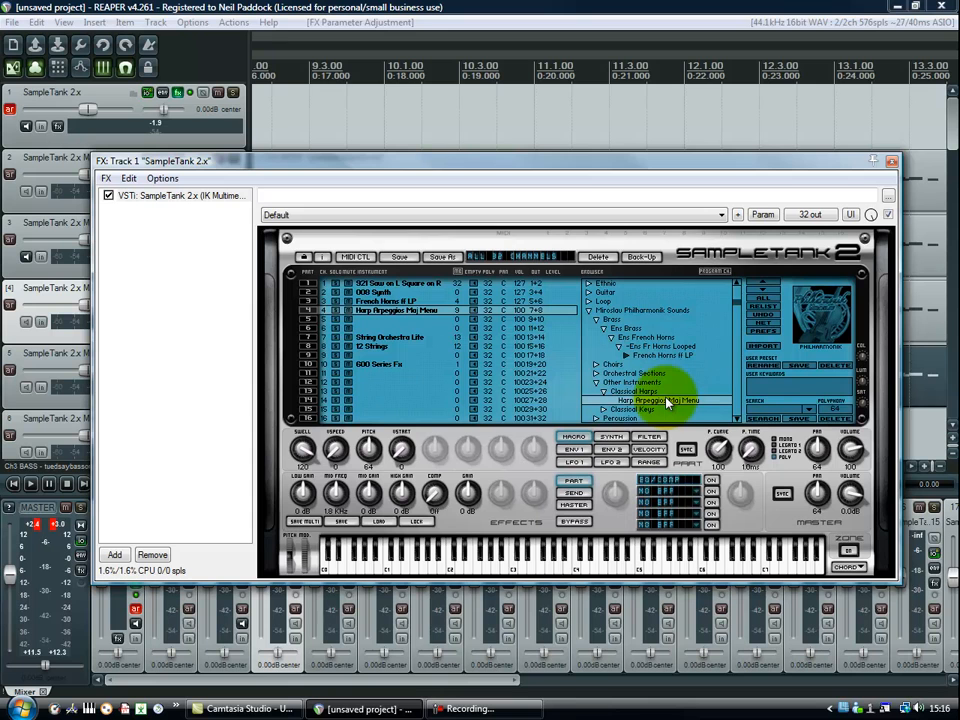
# Start playback and load the acoustic guitar instrument Acoustic 12 into SampleTank part 4.
pyautogui.moveTo(356, 173); pyautogui.dragTo(367, 493)
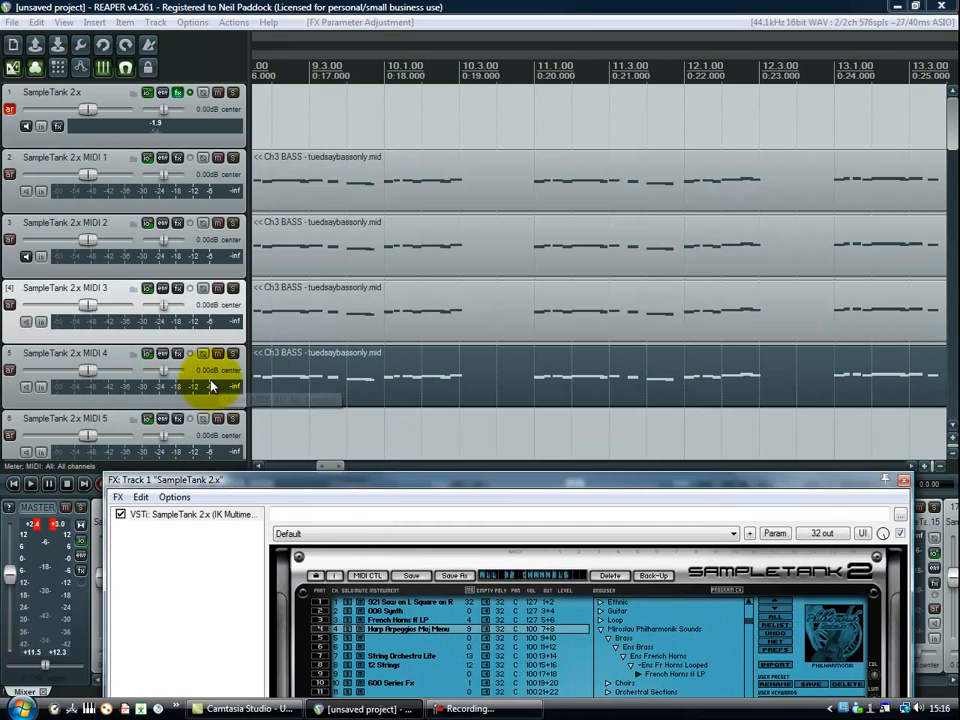
pyautogui.moveTo(407, 482); pyautogui.dragTo(469, 139)
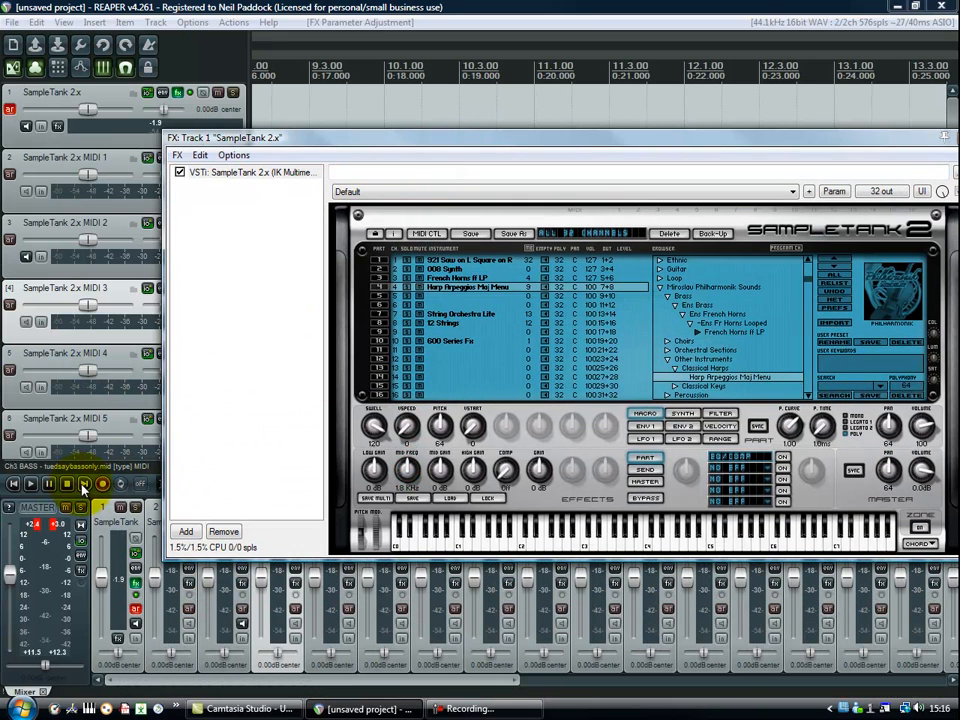
pyautogui.click(32, 485)
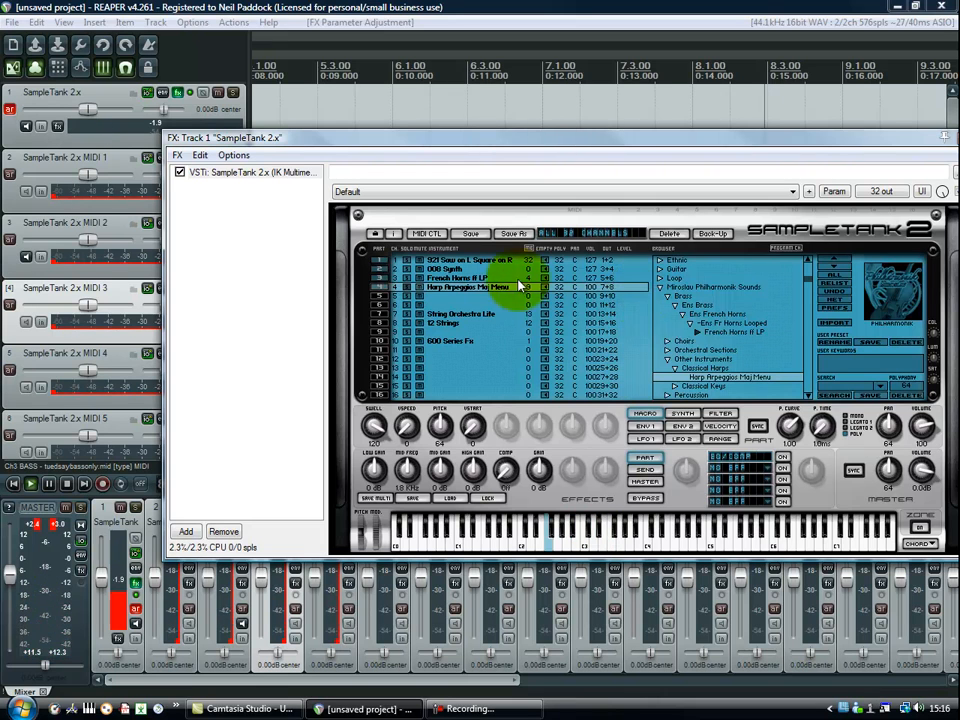
pyautogui.click(474, 289)
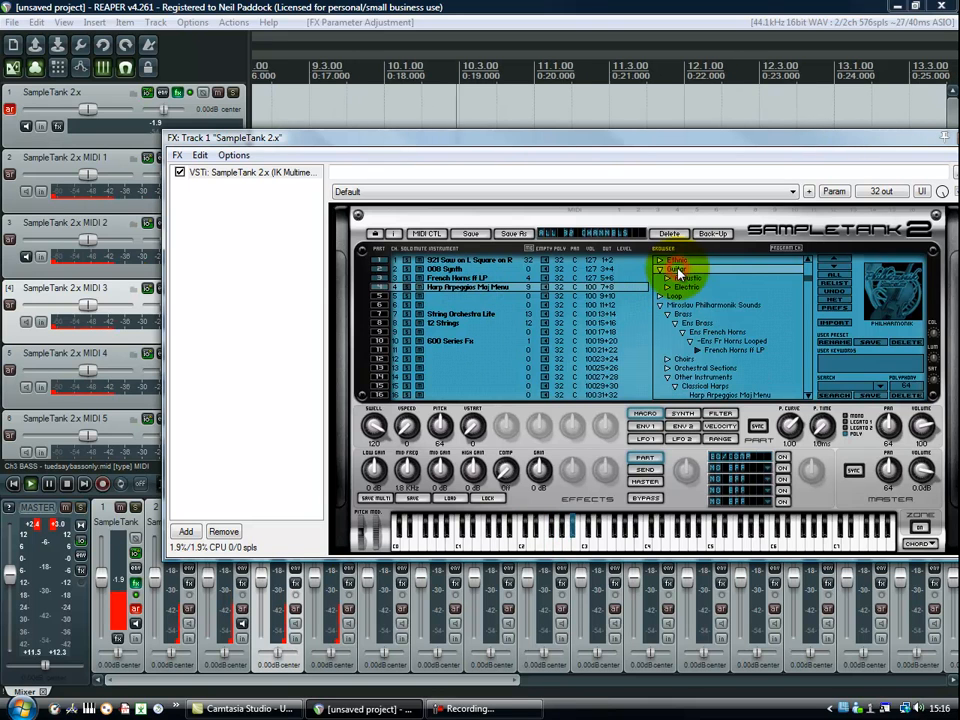
pyautogui.click(680, 268)
pyautogui.click(700, 281)
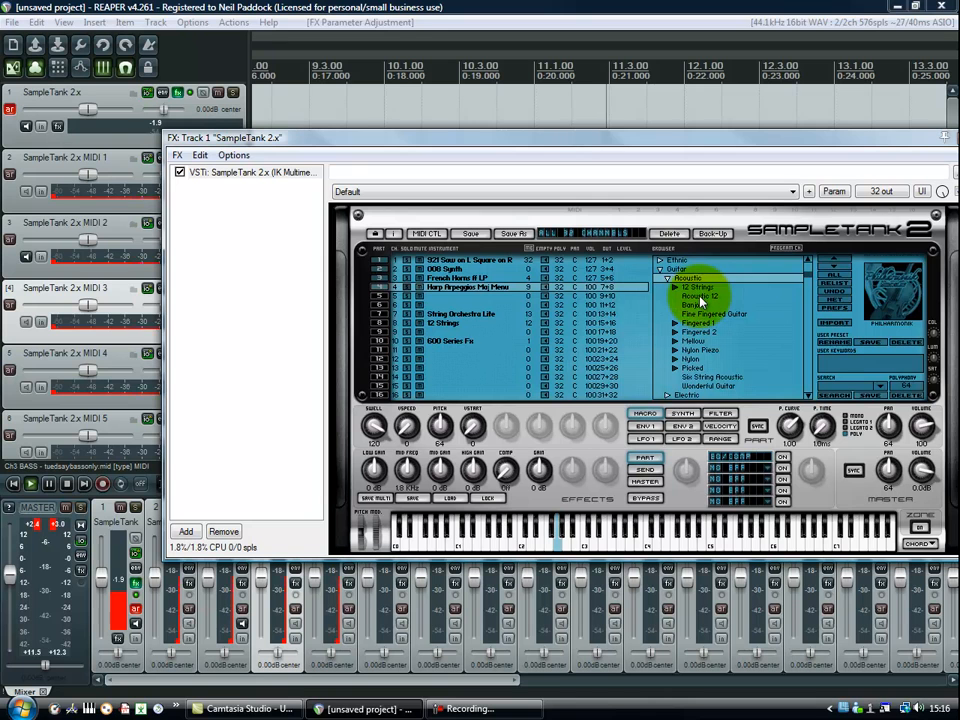
pyautogui.doubleClick(700, 297)
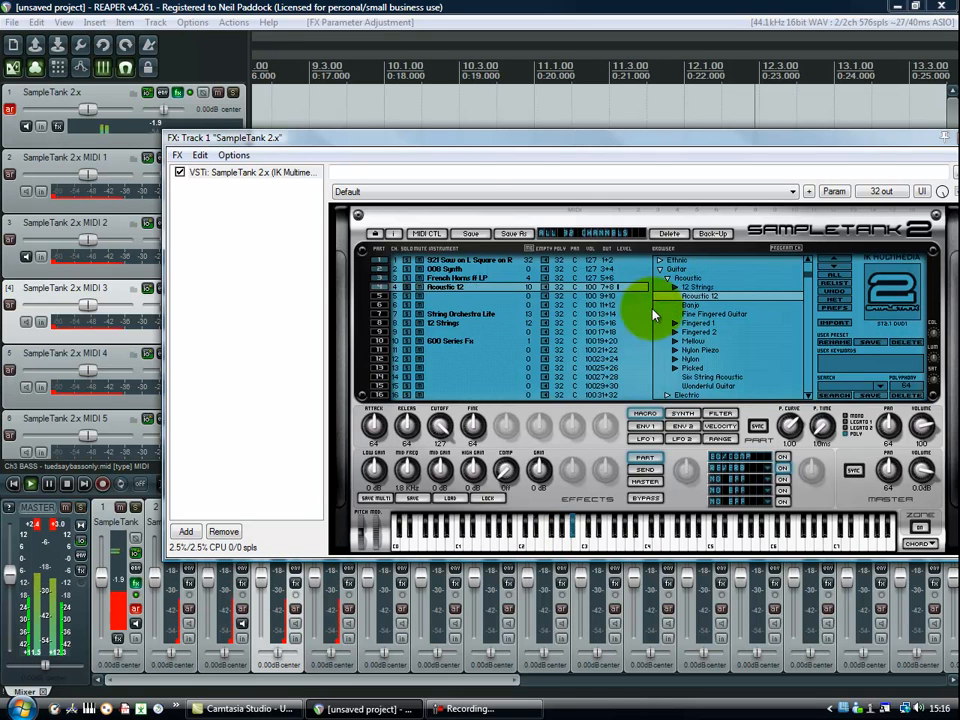
# Restart playback from the project start and audition the loaded SampleTank parts by soloing them individually.
pyautogui.moveTo(448, 140); pyautogui.dragTo(940, 140)
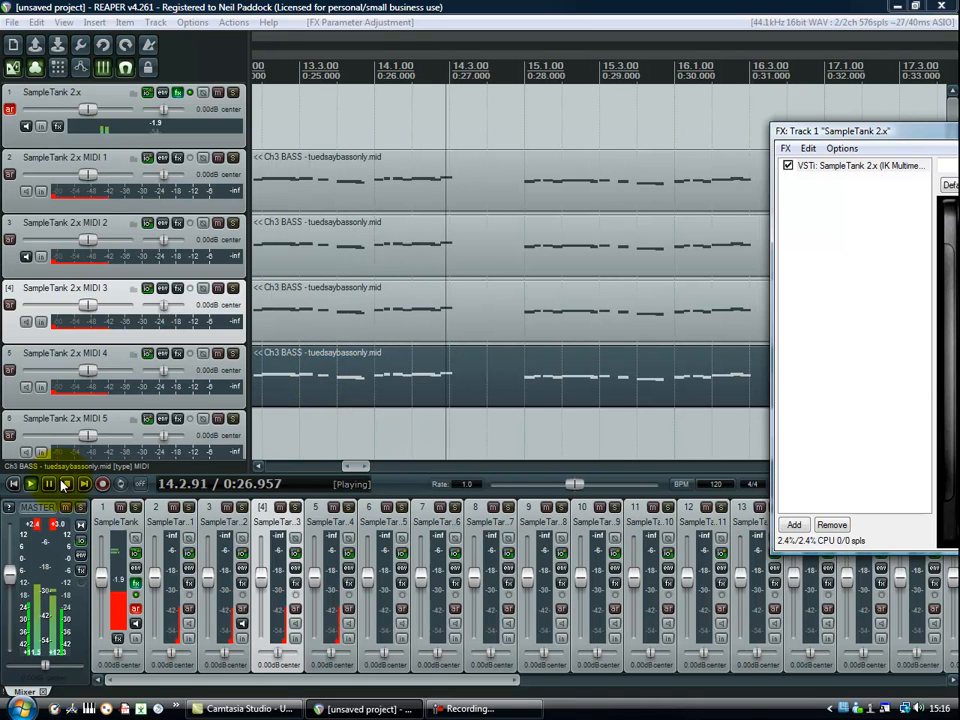
pyautogui.click(12, 484)
pyautogui.click(30, 484)
pyautogui.moveTo(850, 131); pyautogui.dragTo(506, 116)
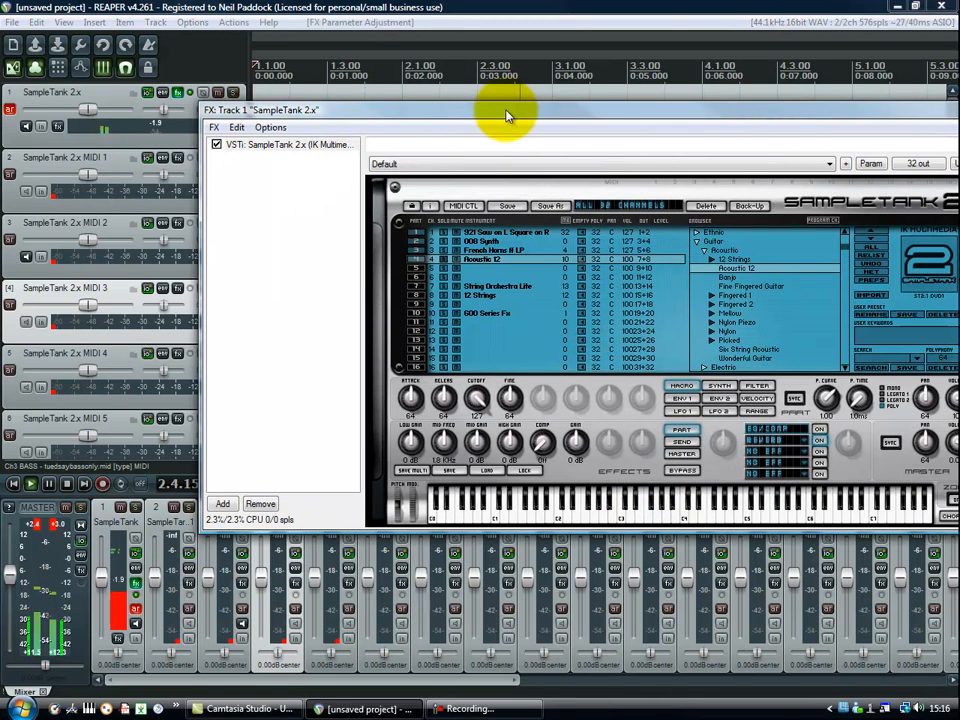
pyautogui.click(446, 240)
pyautogui.click(446, 235)
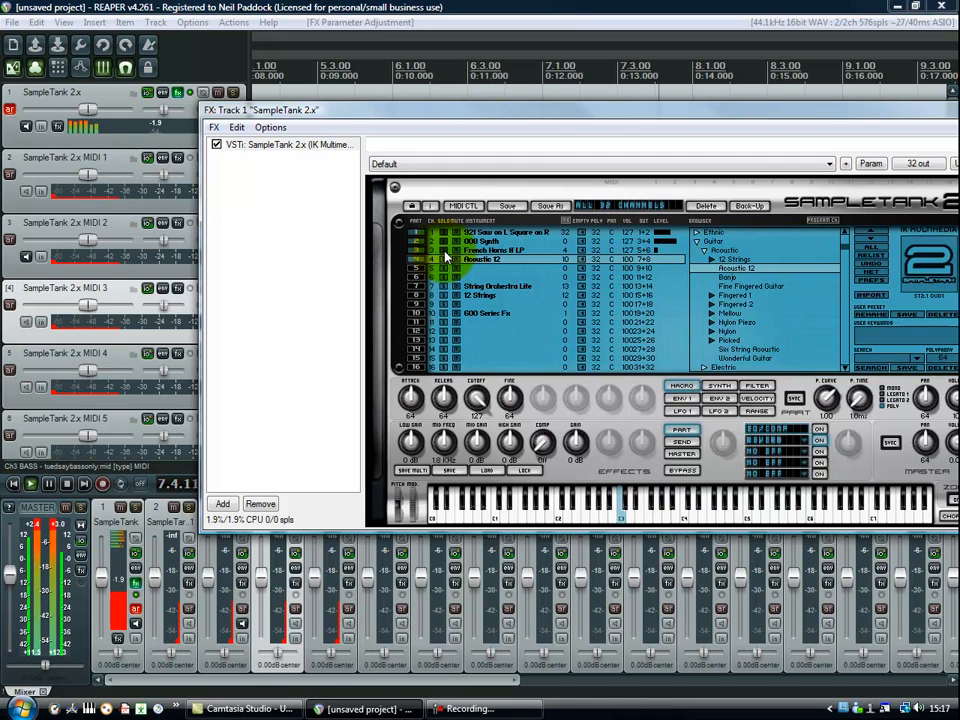
pyautogui.click(446, 258)
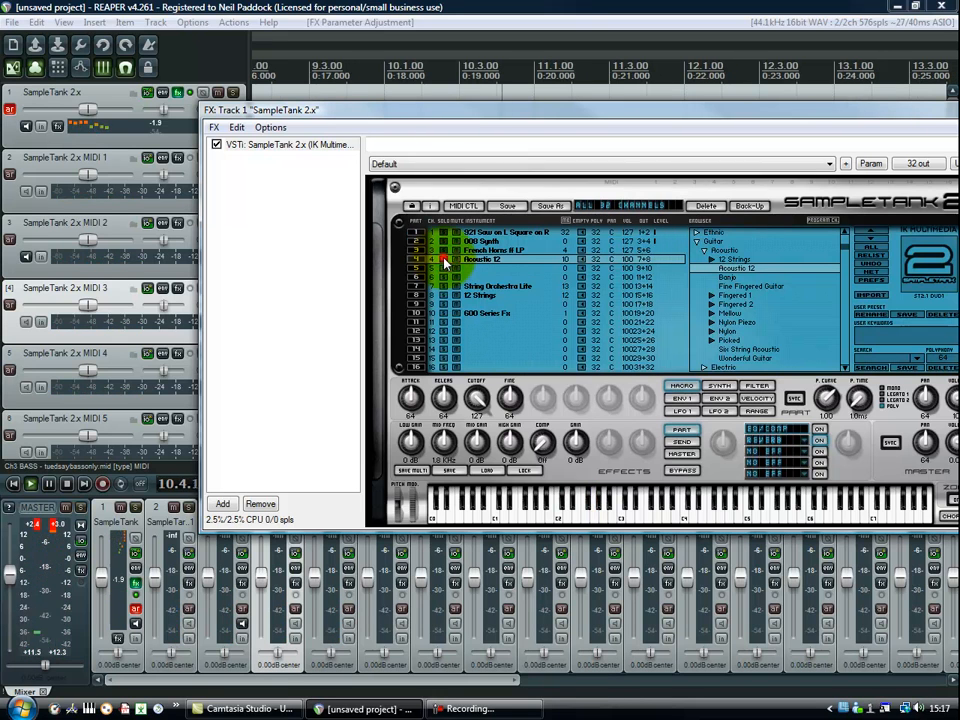
pyautogui.click(444, 232)
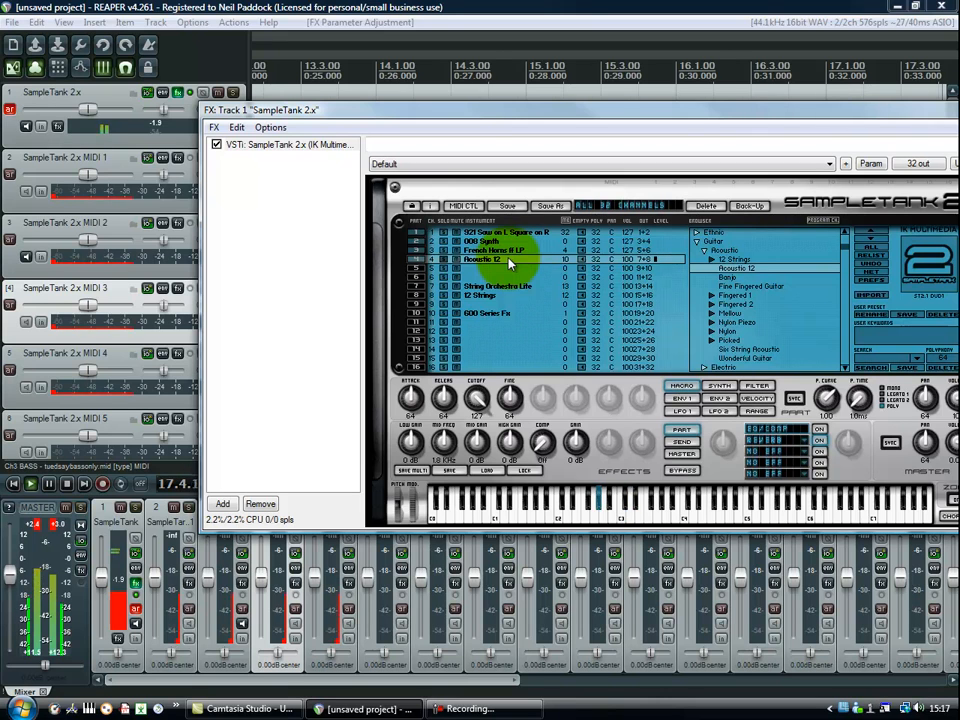
# Set the volume of SampleTank part 4, Acoustic 12, to 127.
pyautogui.click(631, 260)
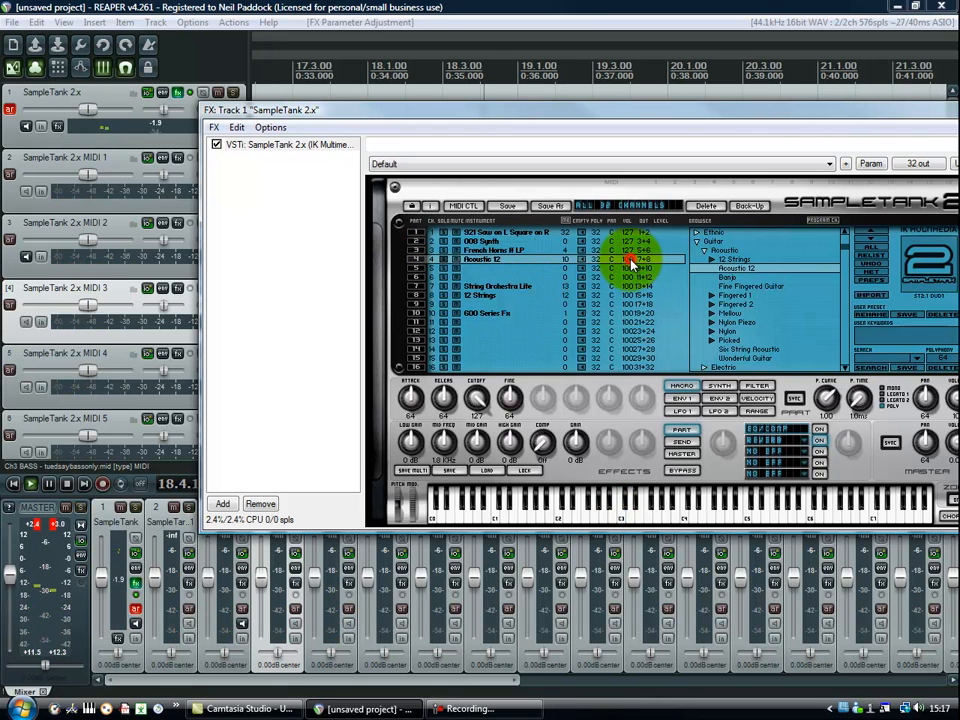
pyautogui.moveTo(640, 238); pyautogui.dragTo(640, 228)
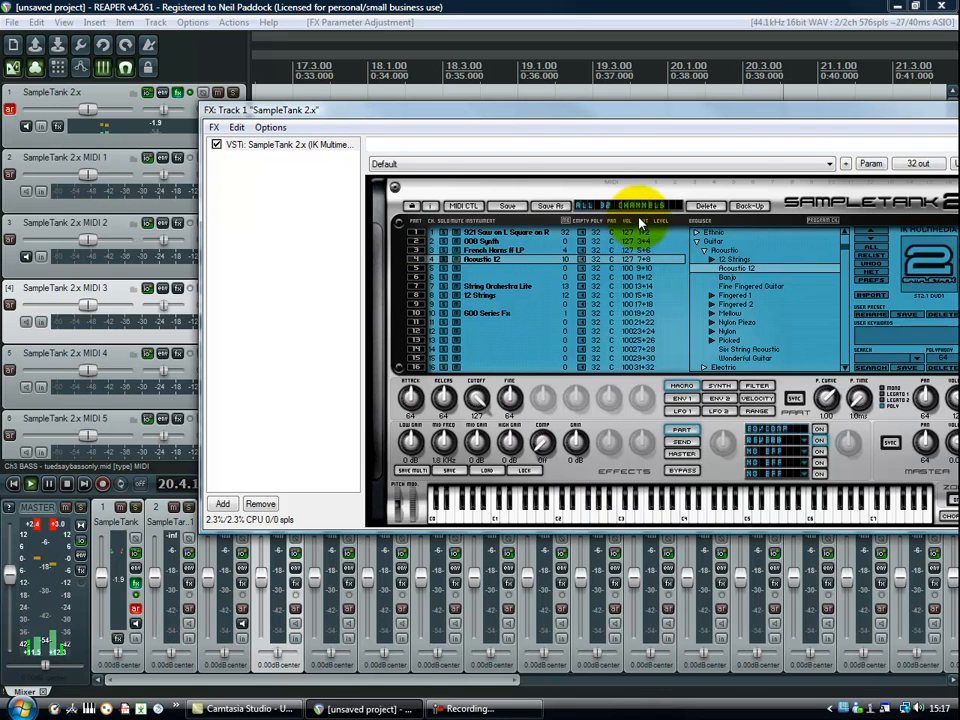
# Toggle solo on the 008 Synth, French Horns ff LP and Acoustic 12 parts during playback to compare their sounds.
pyautogui.click(446, 242)
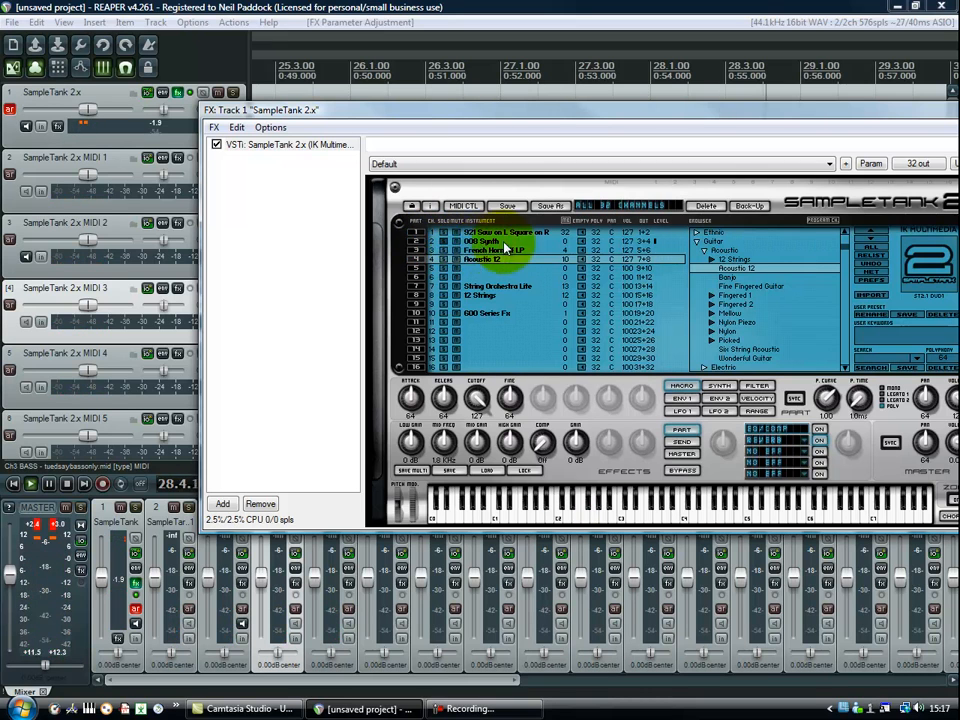
pyautogui.click(446, 243)
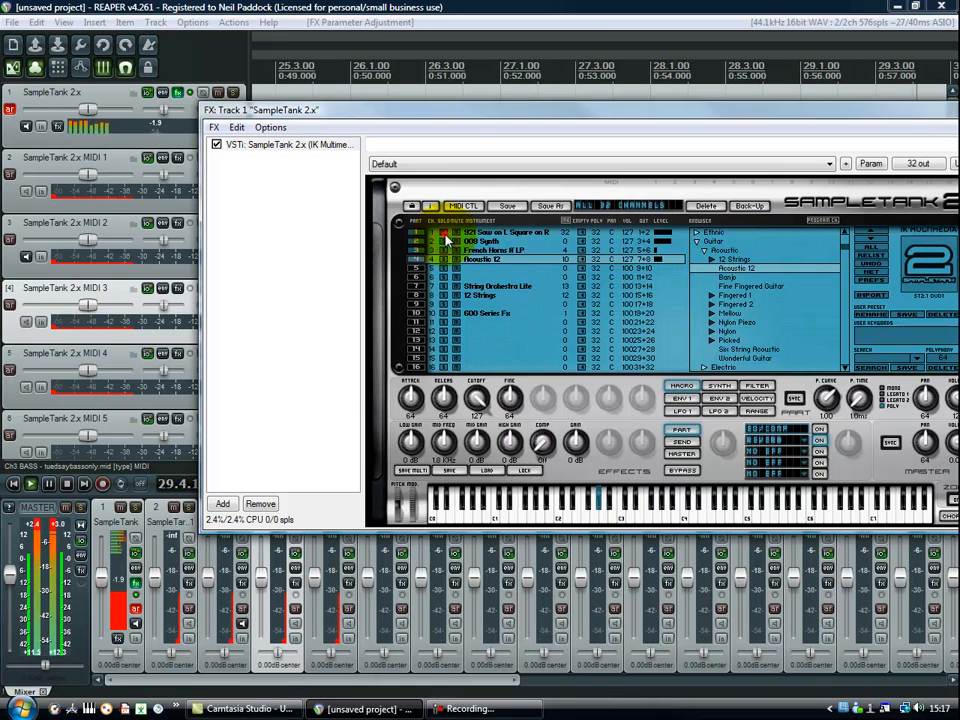
pyautogui.click(446, 251)
pyautogui.click(446, 259)
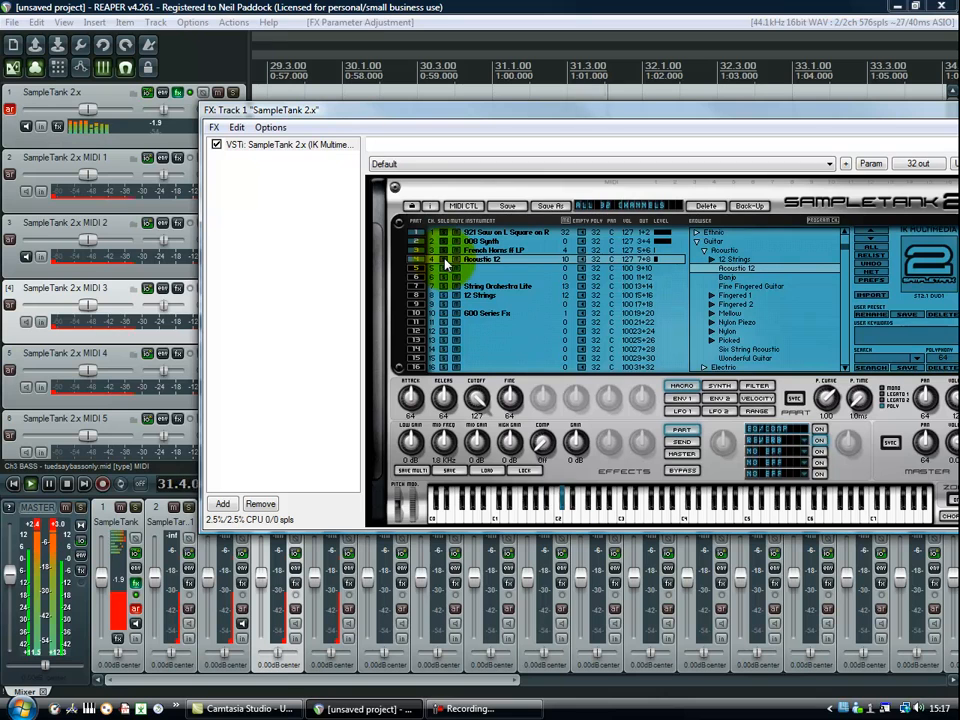
# Stop playback and review the commands for multichannel output routing, 16-channel MIDI routing and inserting a virtual instrument on a new track.
pyautogui.click(67, 485)
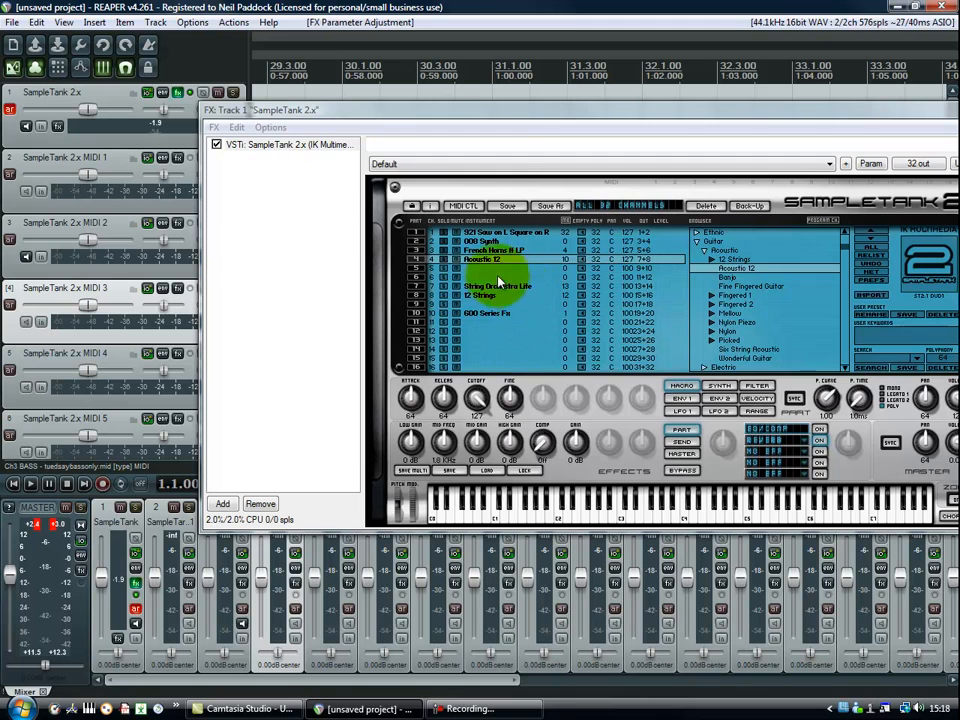
pyautogui.click(270, 128)
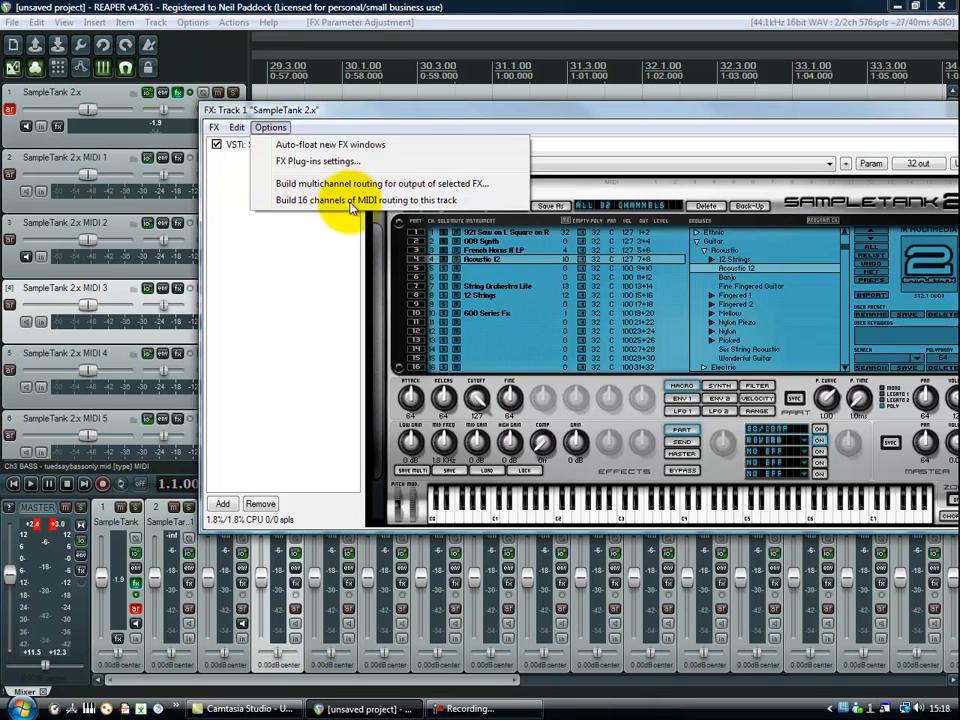
pyautogui.click(375, 115)
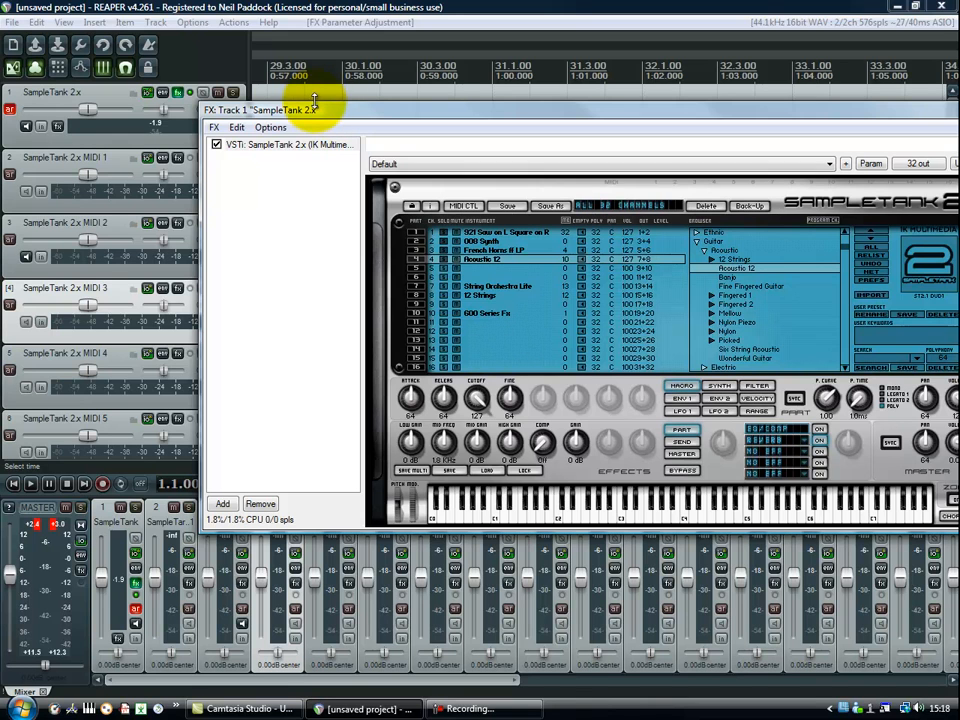
pyautogui.click(155, 25)
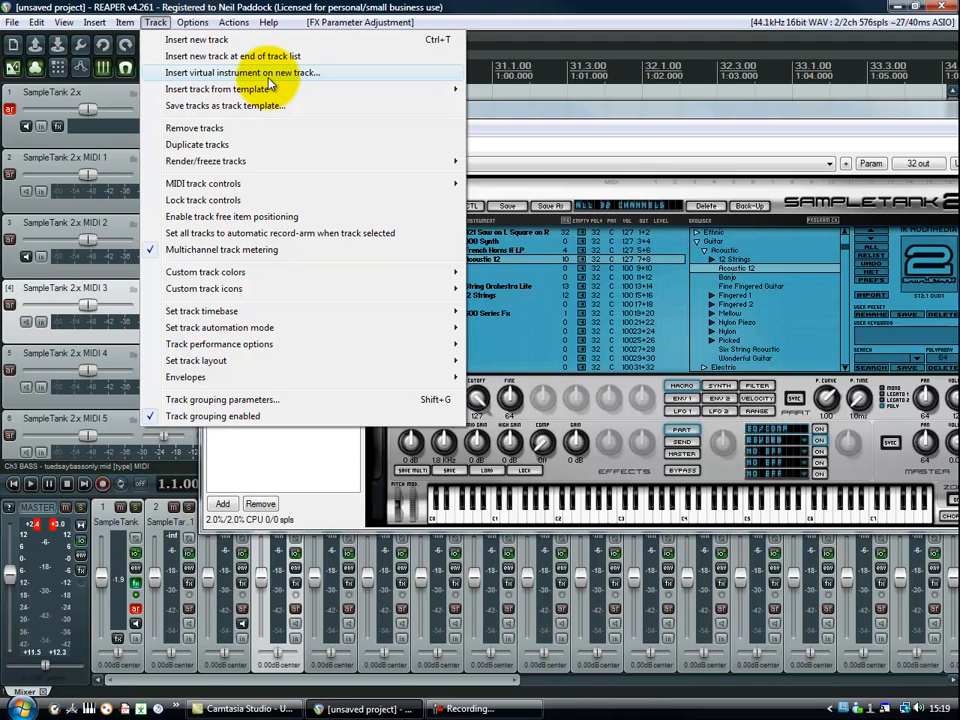
pyautogui.click(502, 118)
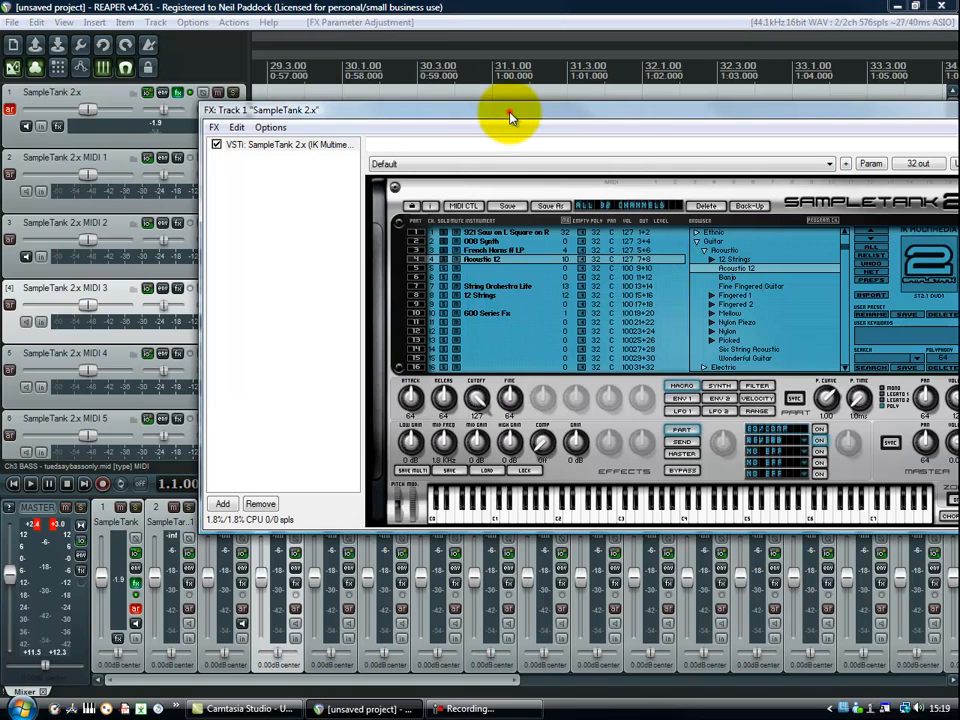
pyautogui.click(268, 127)
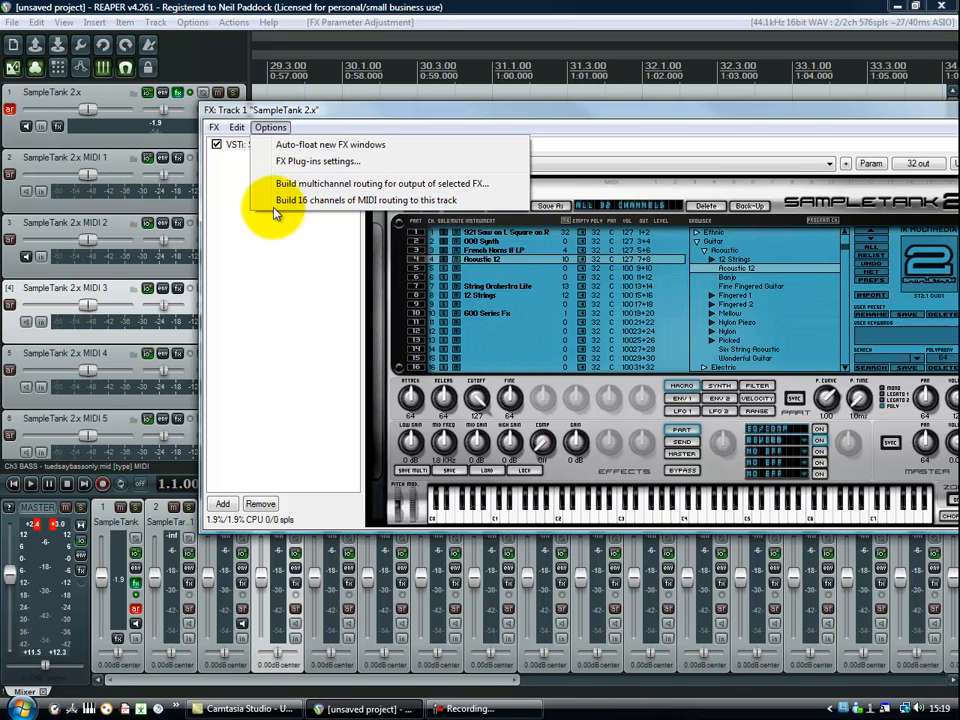
pyautogui.click(6, 201)
# Arm the SampleTank 2.x MIDI 1 track, set its MIDI input to Akai MPK49 on all channels, and disarm it.
pyautogui.click(10, 176)
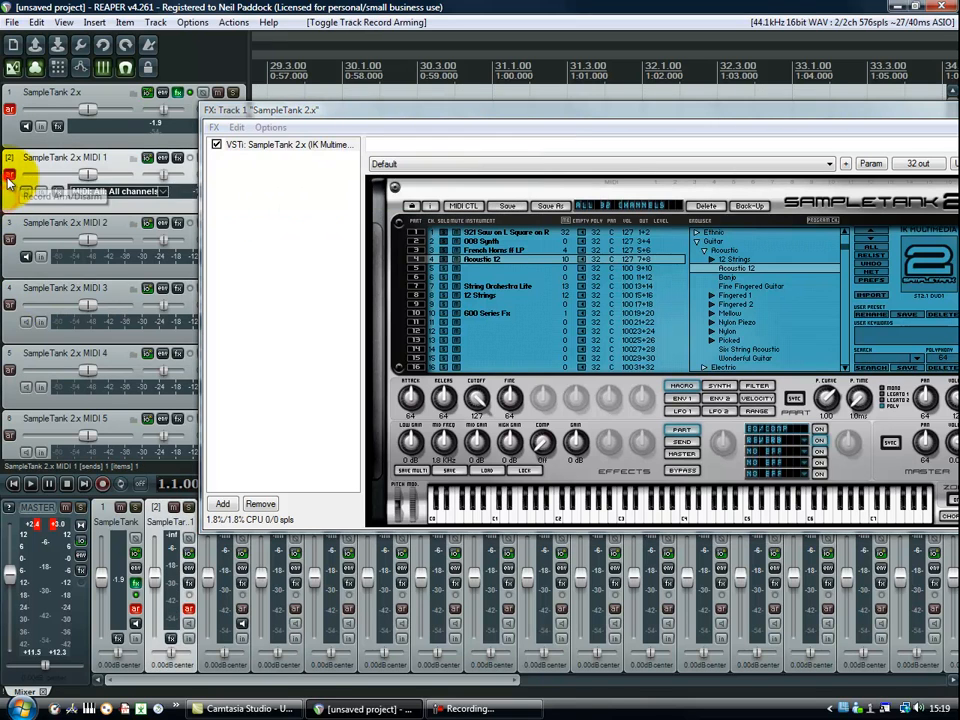
pyautogui.click(160, 192)
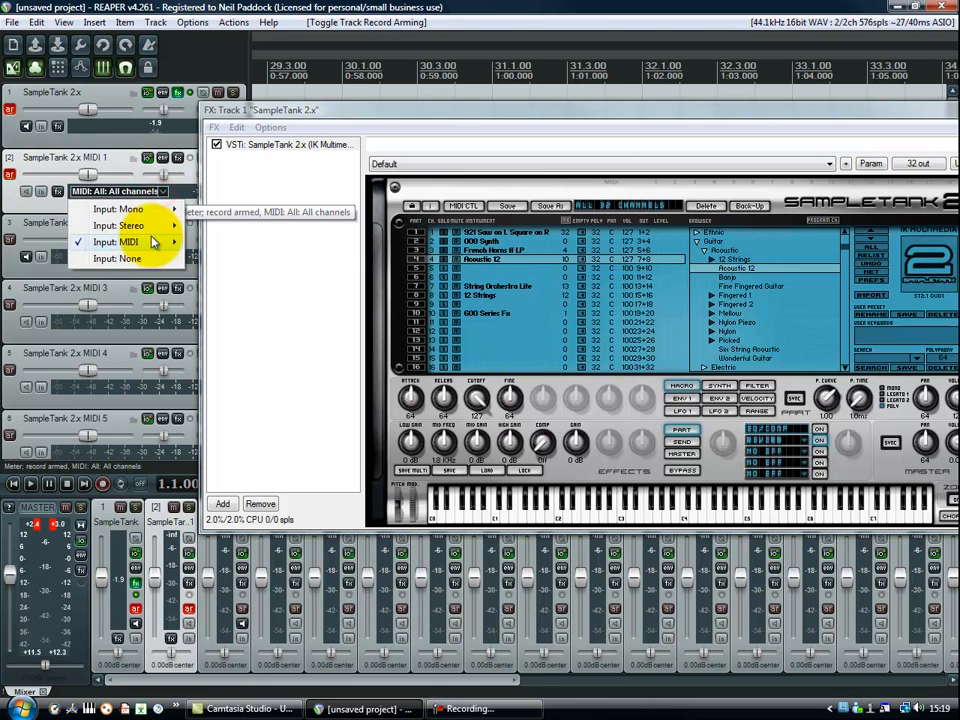
pyautogui.moveTo(154, 242)
pyautogui.moveTo(232, 278)
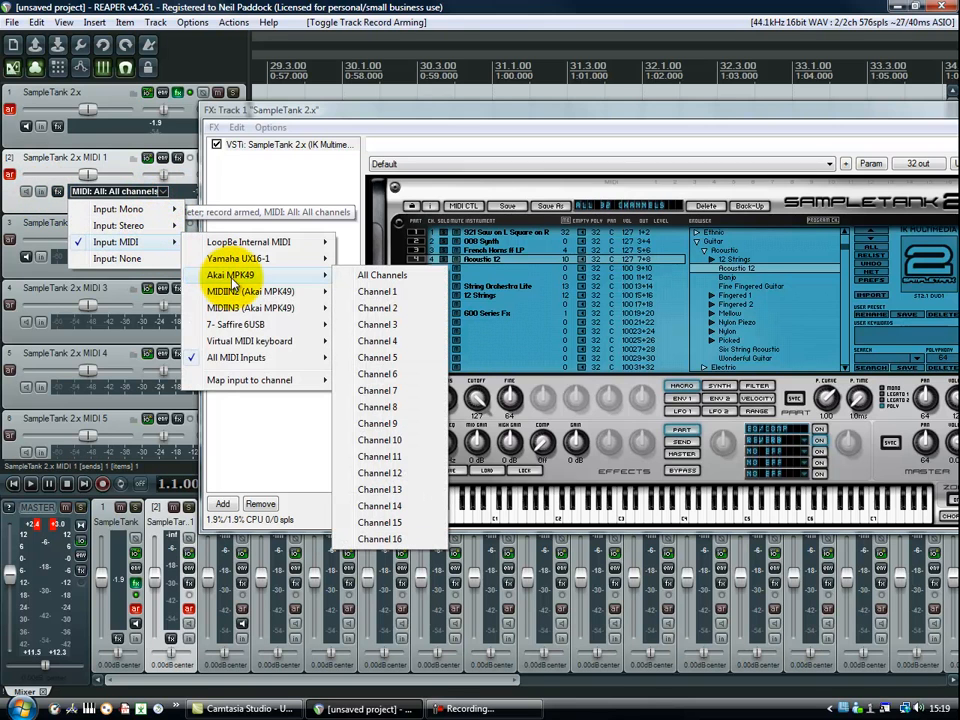
pyautogui.click(384, 276)
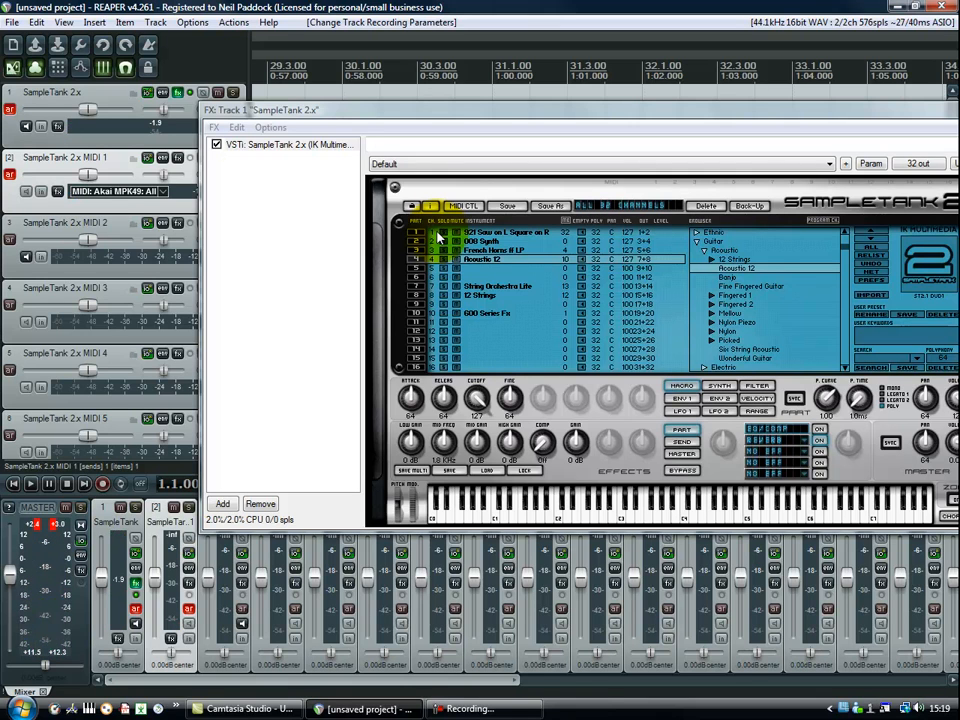
pyautogui.click(11, 177)
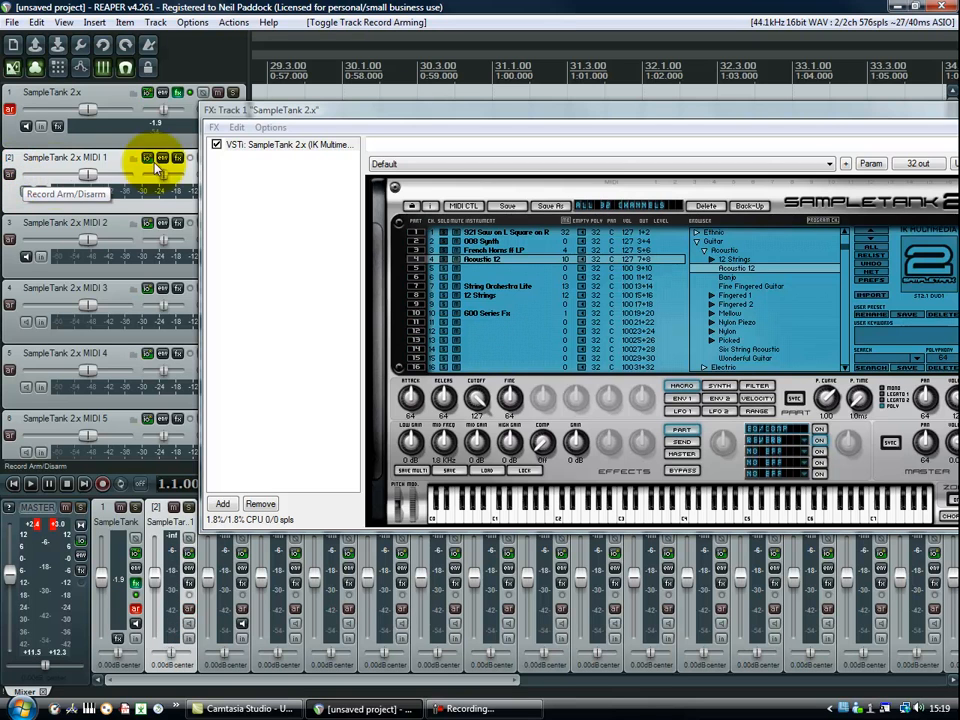
# Reposition the SampleTank window to check the MIDI items behind it, and play the project briefly from the start.
pyautogui.moveTo(347, 110); pyautogui.dragTo(307, 373)
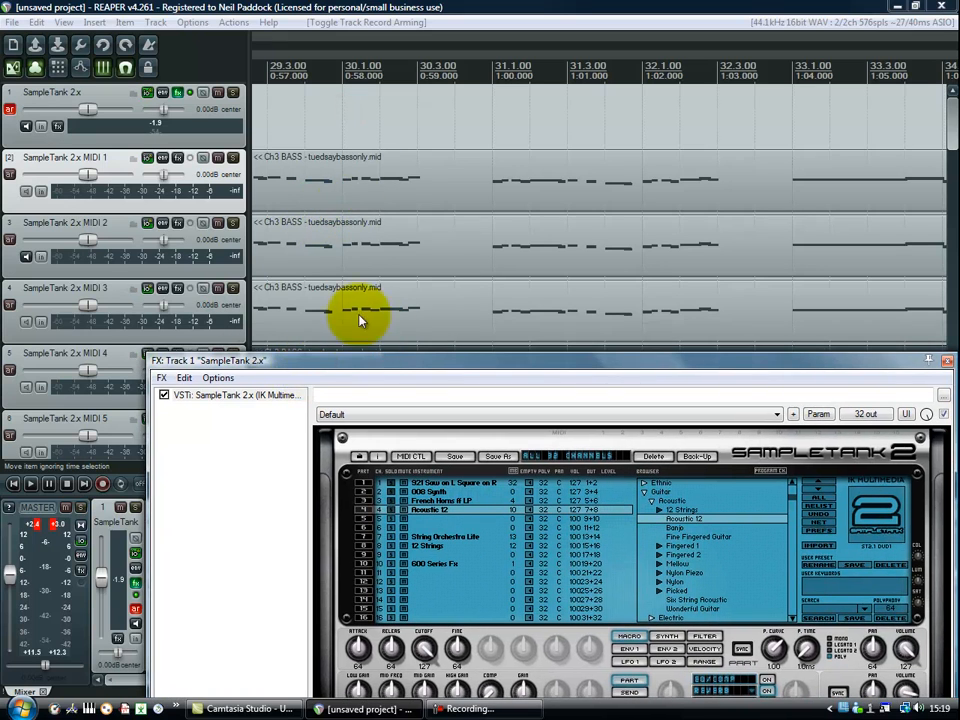
pyautogui.moveTo(371, 364); pyautogui.dragTo(376, 243)
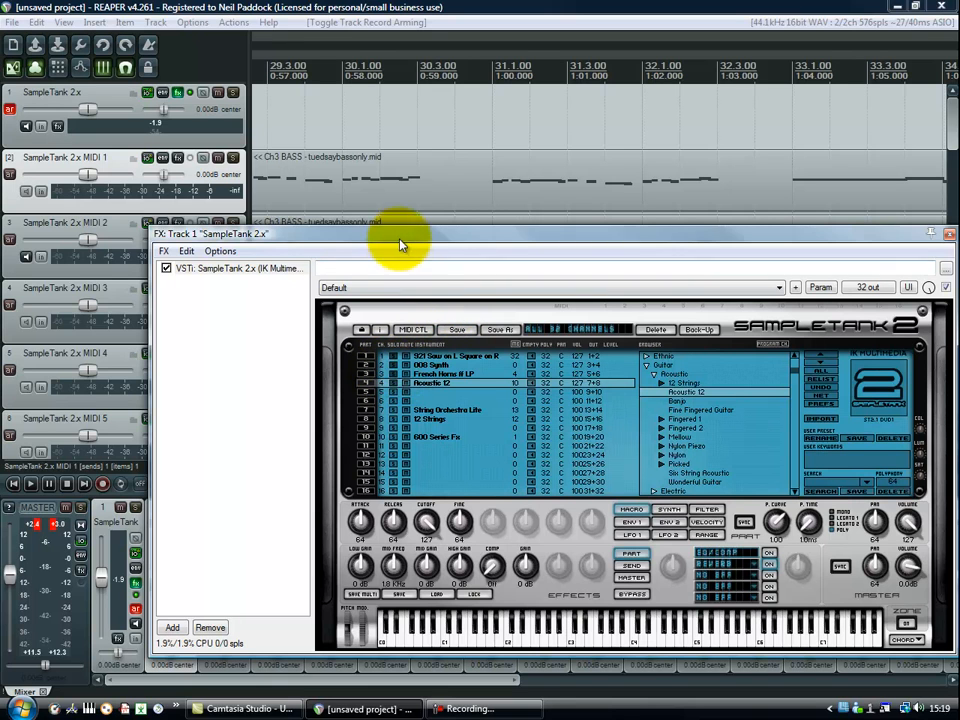
pyautogui.moveTo(401, 240); pyautogui.dragTo(395, 133)
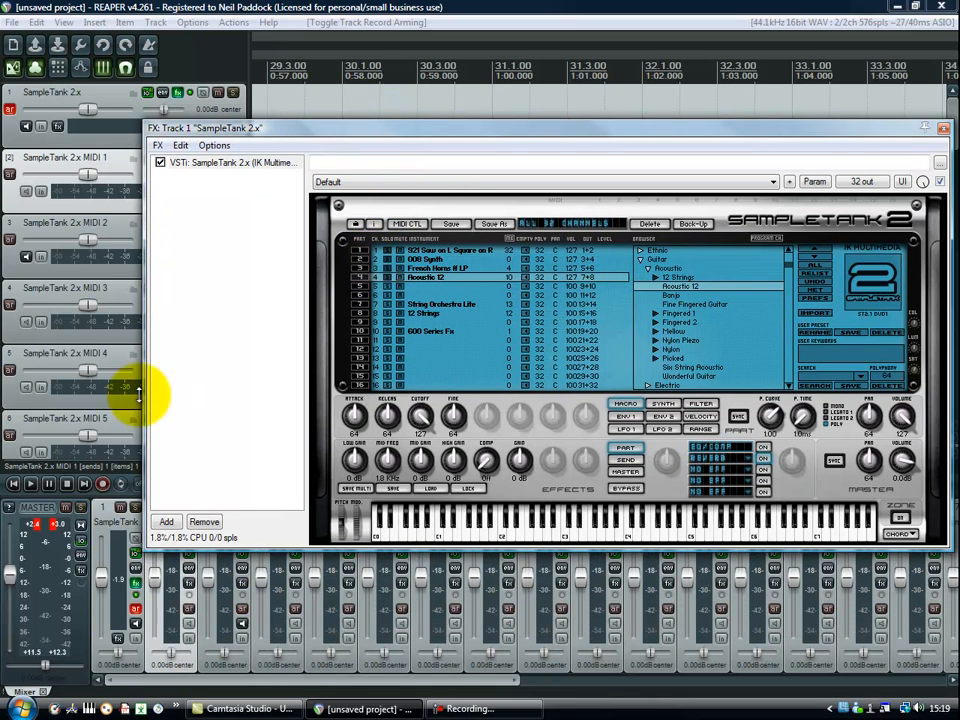
pyautogui.click(31, 484)
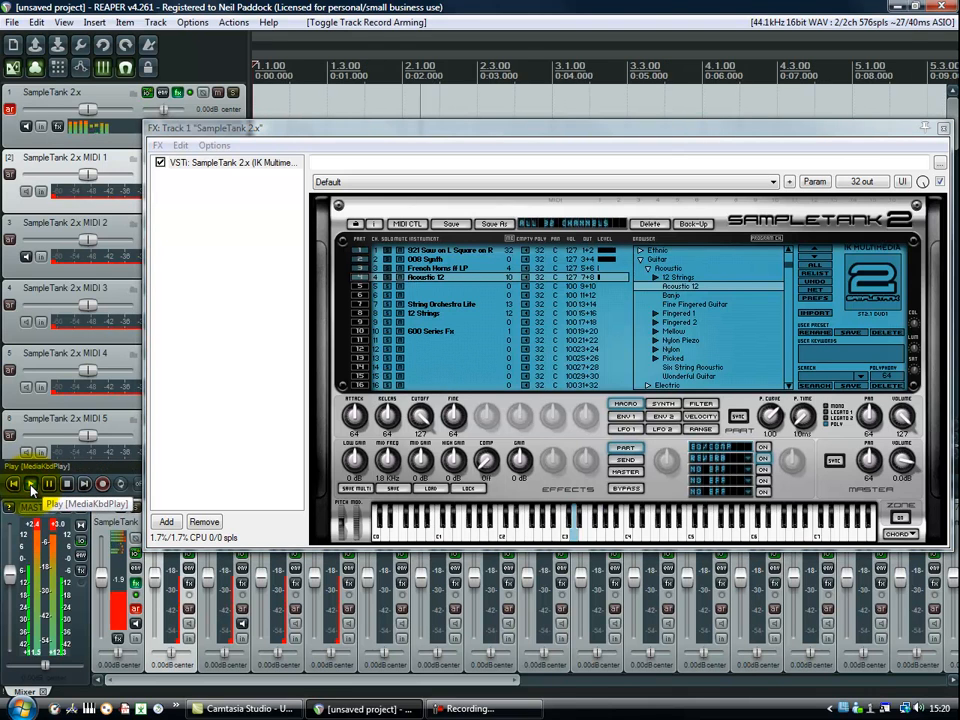
pyautogui.click(67, 484)
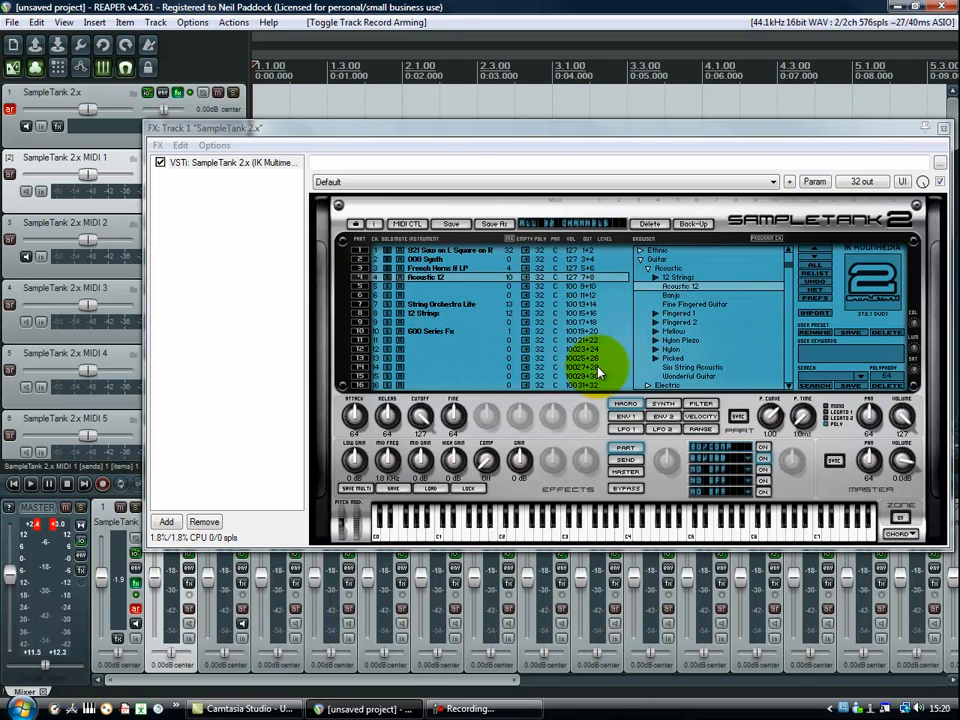
# Play the project while examining the meters of SampleTank output tracks 18 to 21 in the mixer alongside the instrument's part levels, and stop playback.
pyautogui.moveTo(452, 128); pyautogui.dragTo(959, 130)
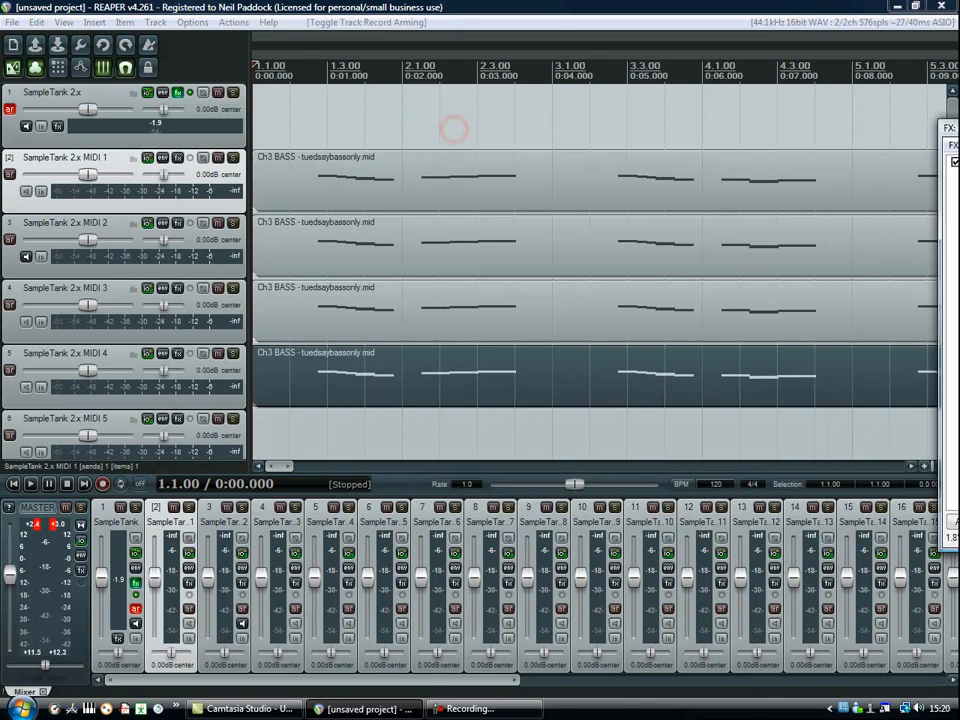
pyautogui.moveTo(457, 680); pyautogui.dragTo(767, 690)
pyautogui.click(30, 484)
pyautogui.moveTo(375, 681); pyautogui.dragTo(440, 689)
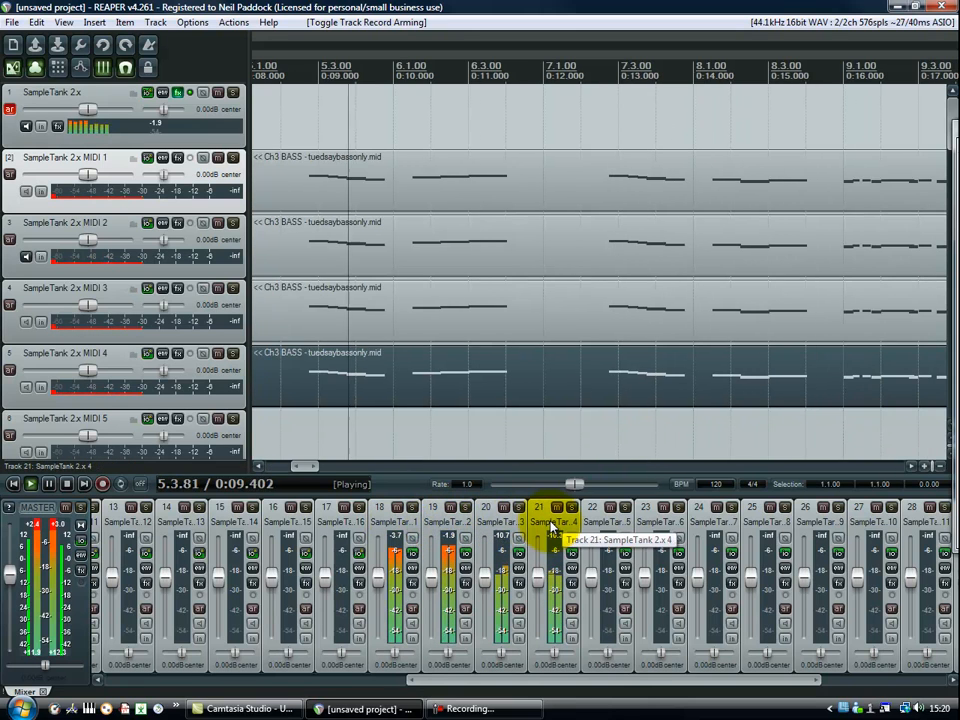
pyautogui.click(177, 93)
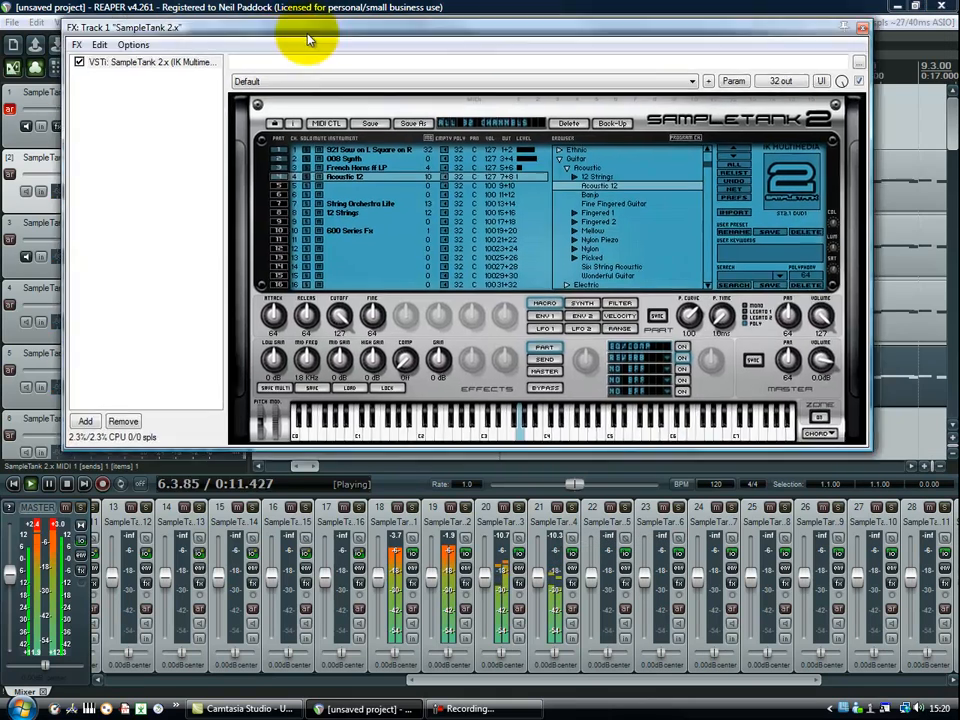
pyautogui.moveTo(308, 38); pyautogui.dragTo(315, 52)
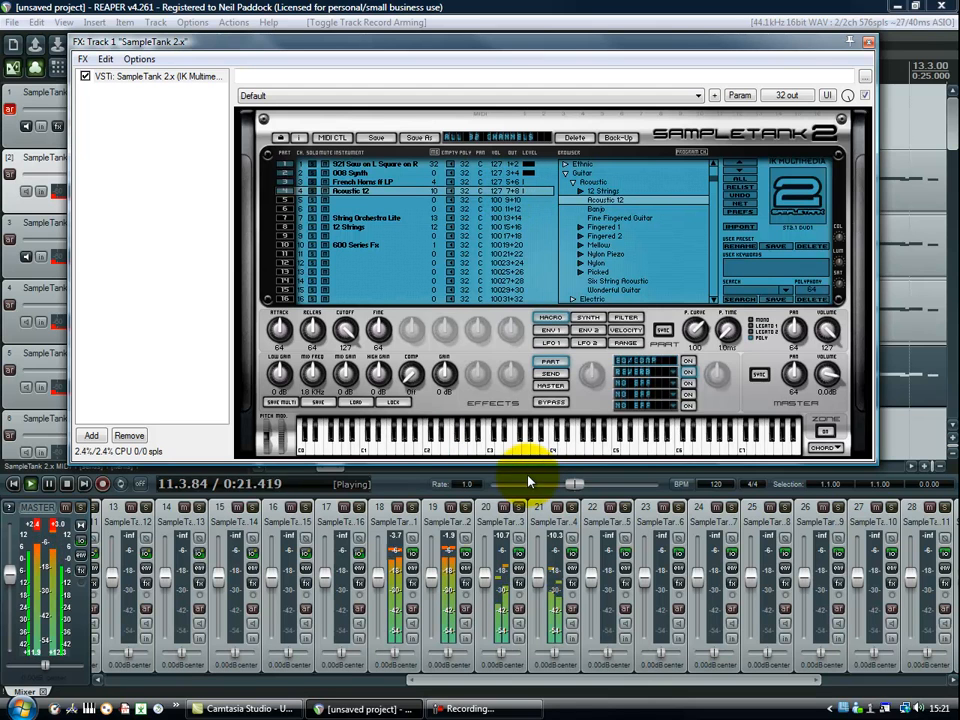
pyautogui.click(67, 485)
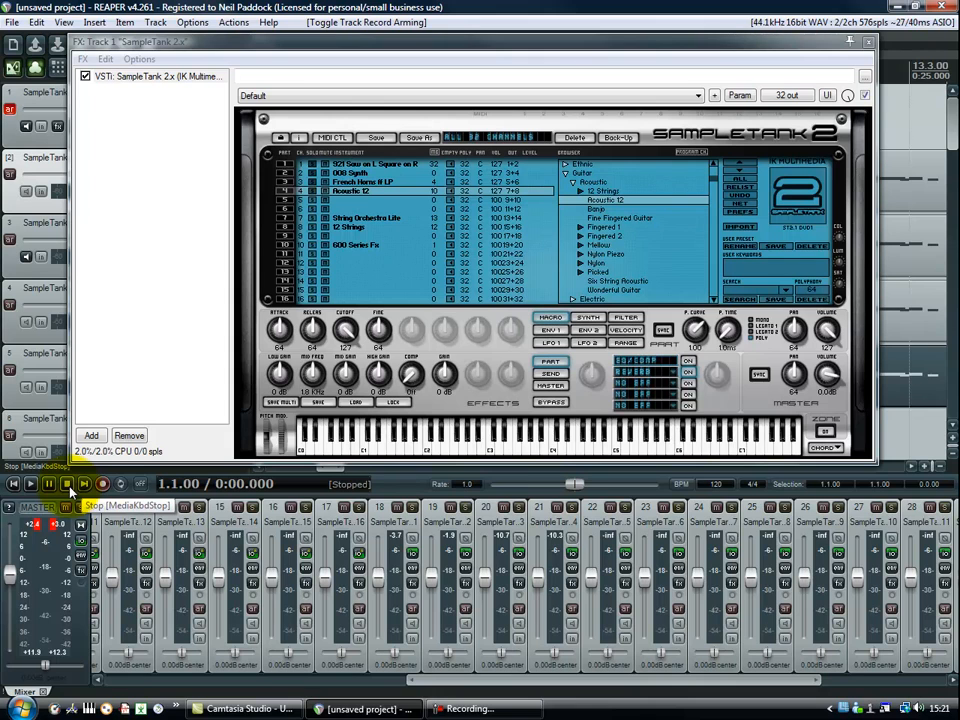